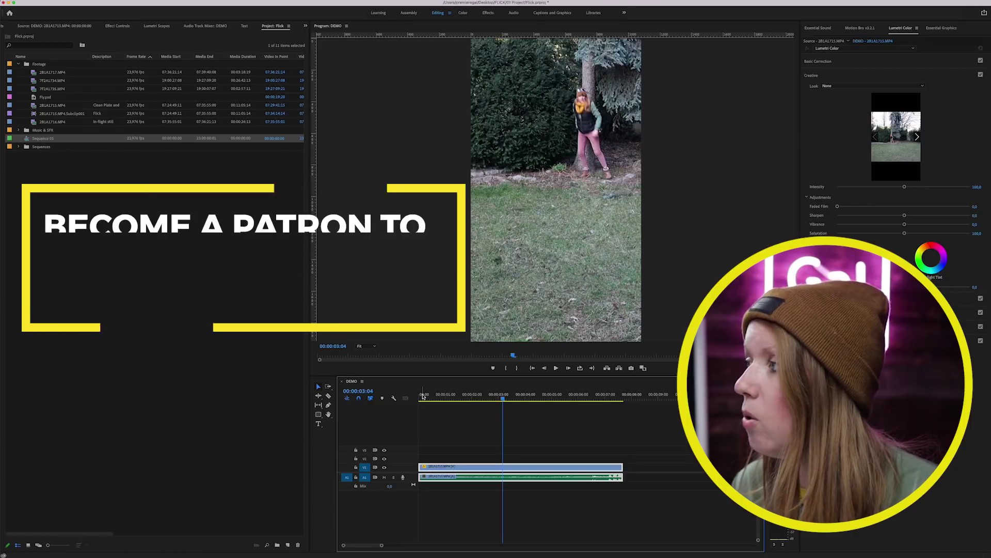
- Add a marker to the running clip at 00:00:04:15, where the woman is running across the grass
{"action": "left_click_drag", "start_coordinate": [423, 396], "coordinate": [456, 397]}
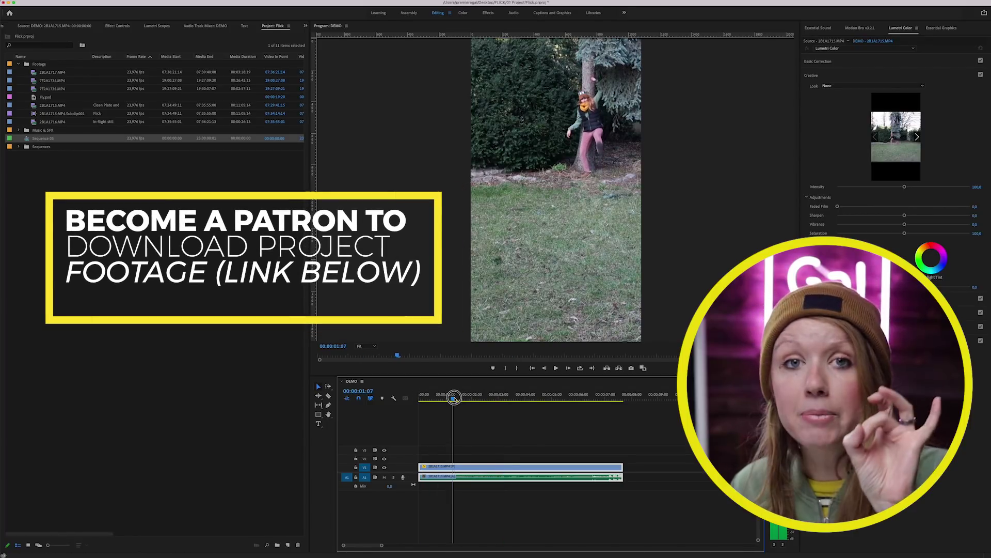
{"action": "left_click_drag", "start_coordinate": [456, 397], "coordinate": [515, 397]}
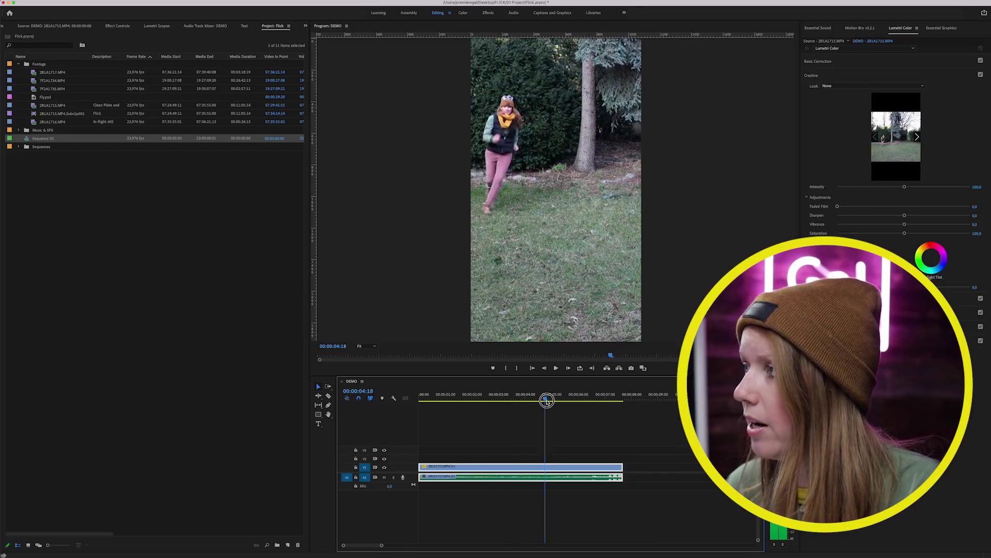
{"action": "left_click_drag", "start_coordinate": [541, 401], "coordinate": [542, 401]}
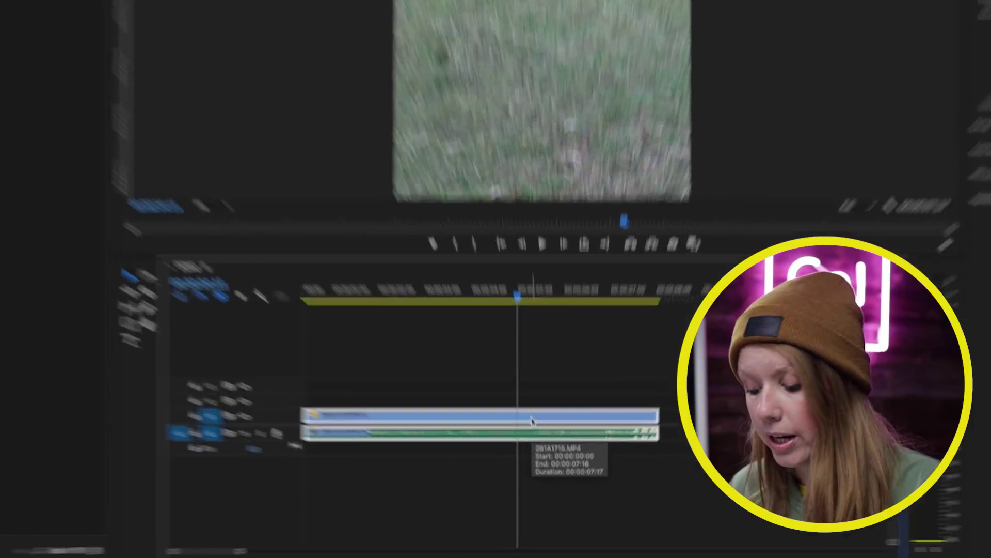
{"action": "key", "text": "m"}
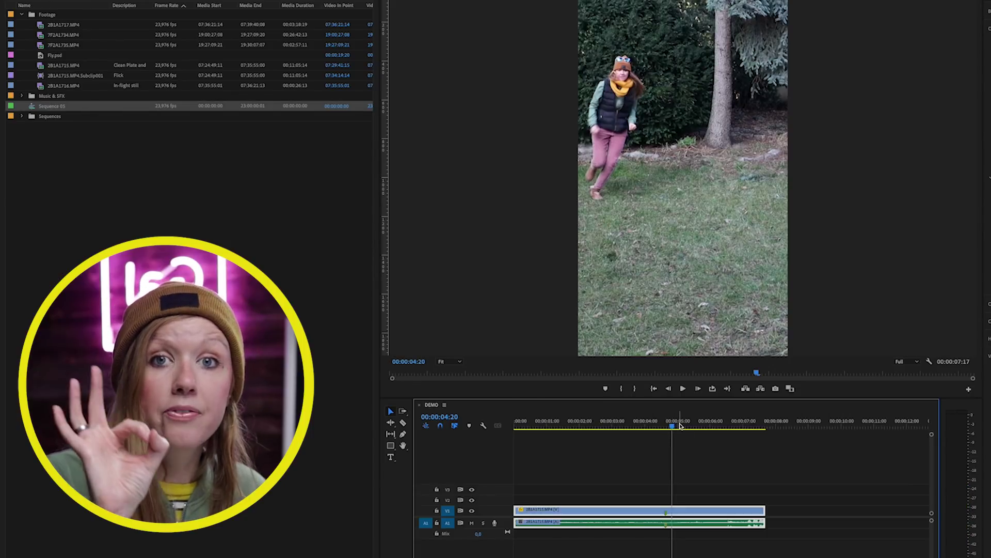
- Cut the end off the clip after 00:00:06:01, along with its audio
{"action": "left_click_drag", "start_coordinate": [679, 424], "coordinate": [712, 424]}
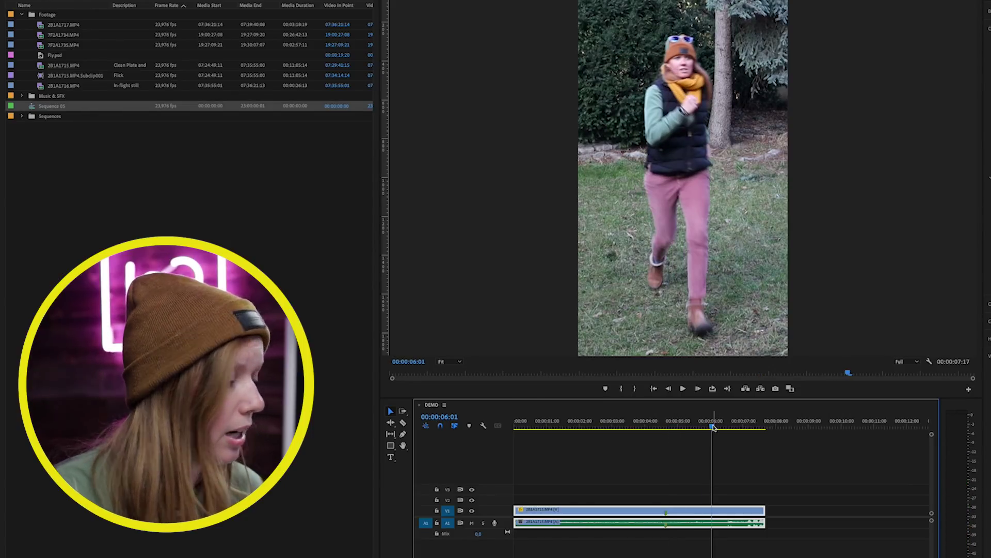
{"action": "left_click", "coordinate": [726, 490]}
{"action": "left_click_drag", "start_coordinate": [721, 423], "coordinate": [736, 424]}
{"action": "key", "text": "Delete"}
- Split the clip at 00:00:01:08 and delete the opening section before the cut
{"action": "left_click_drag", "start_coordinate": [636, 424], "coordinate": [557, 445]}
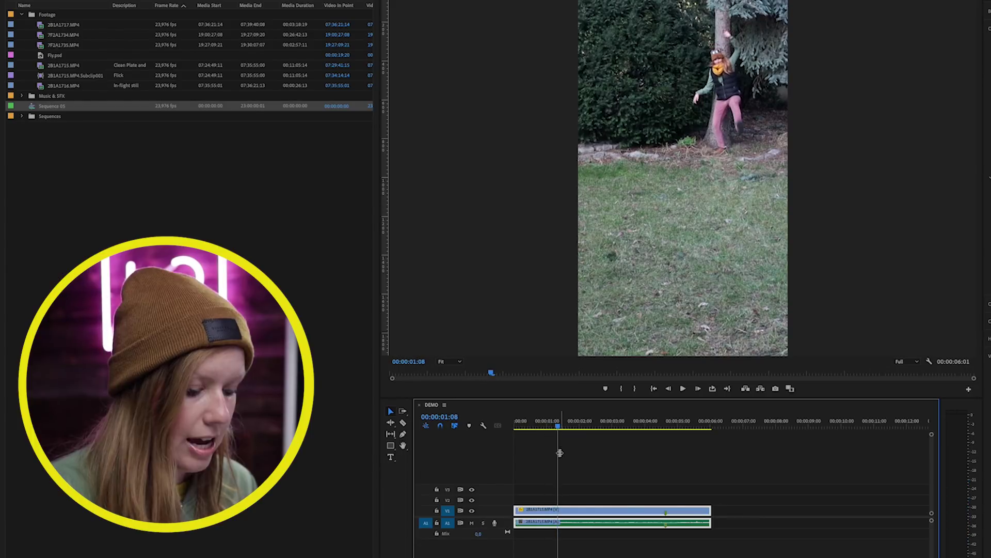
{"action": "left_click", "coordinate": [562, 510]}
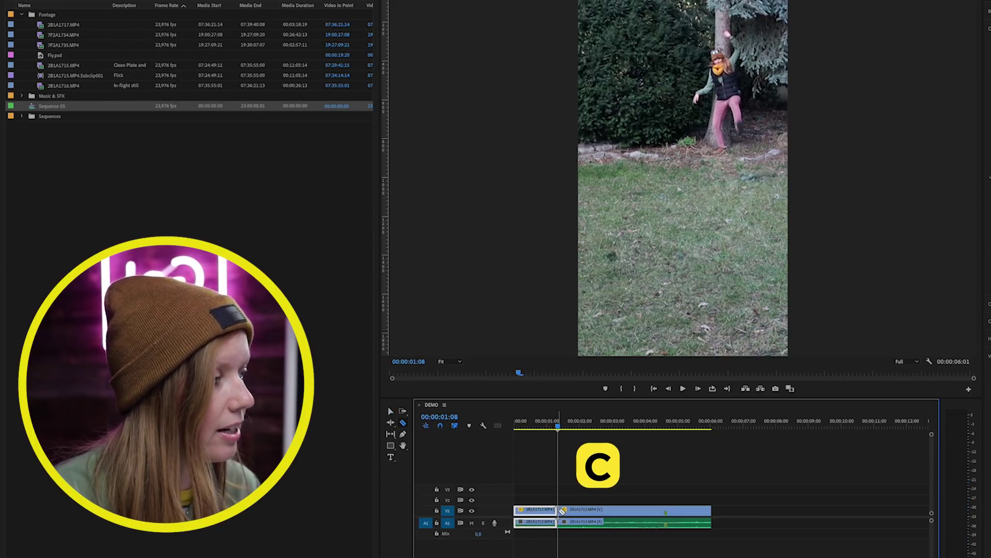
{"action": "mouse_move", "coordinate": [517, 422]}
{"action": "left_mouse_down"}
{"action": "mouse_move", "coordinate": [544, 425]}
{"action": "mouse_move", "coordinate": [531, 426]}
{"action": "left_mouse_up"}
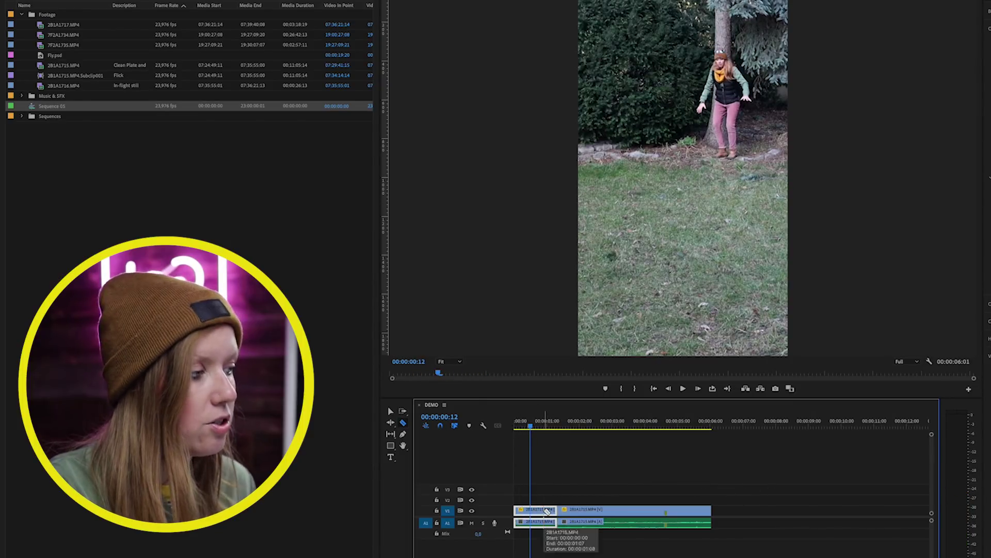
{"action": "key", "text": "Delete"}
{"action": "key", "text": "v"}
- Go to the clip's marker at 00:00:04:15 and split the clip there
{"action": "left_click_drag", "start_coordinate": [643, 424], "coordinate": [666, 436]}
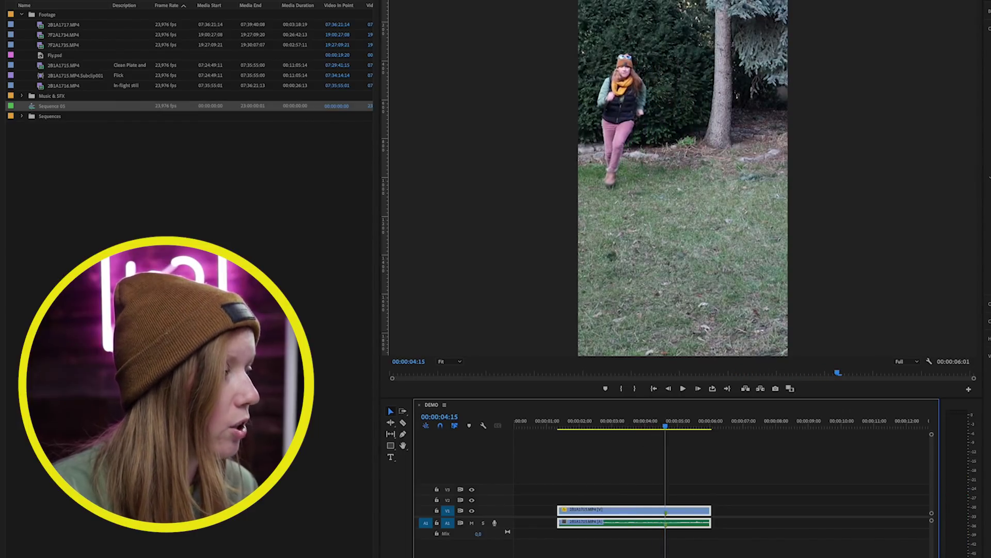
{"action": "left_click", "coordinate": [644, 417]}
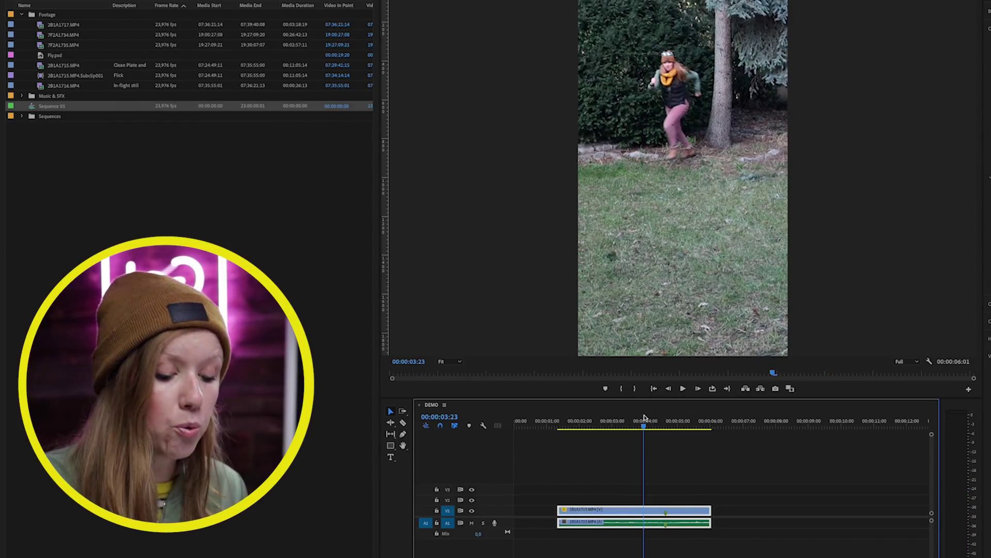
{"action": "key", "text": "shift+m"}
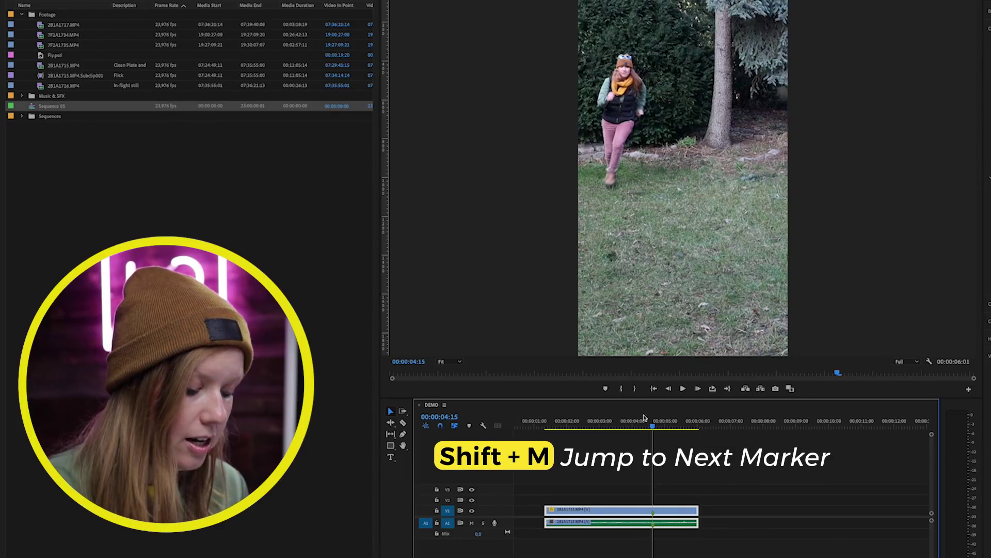
{"action": "key", "text": "c"}
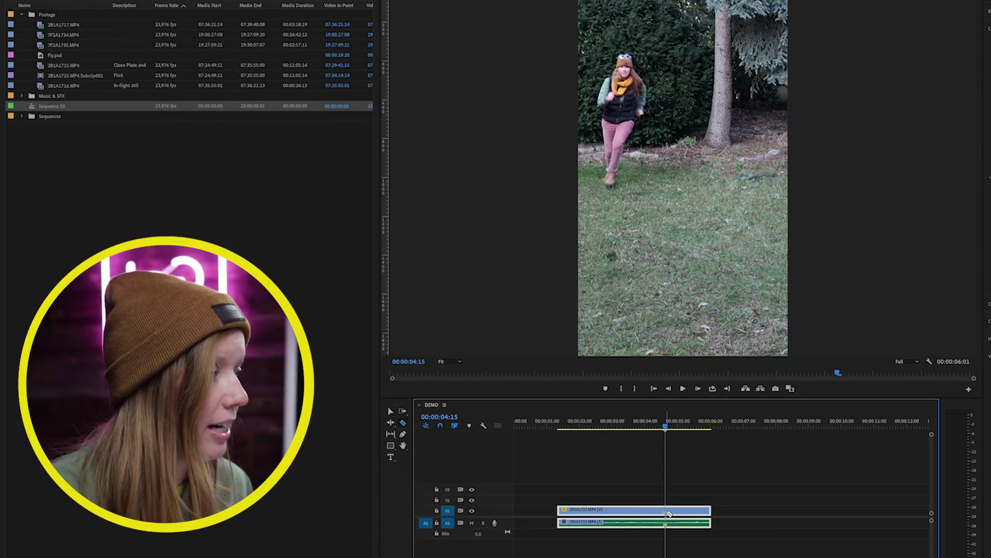
- Move the section before the cut behind the other one, leaving a gap between them, and shift both to the sequence start
{"action": "left_click_drag", "start_coordinate": [557, 483], "coordinate": [600, 525]}
{"action": "left_click_drag", "start_coordinate": [611, 424], "coordinate": [566, 428]}
{"action": "left_click_drag", "start_coordinate": [594, 510], "coordinate": [753, 522]}
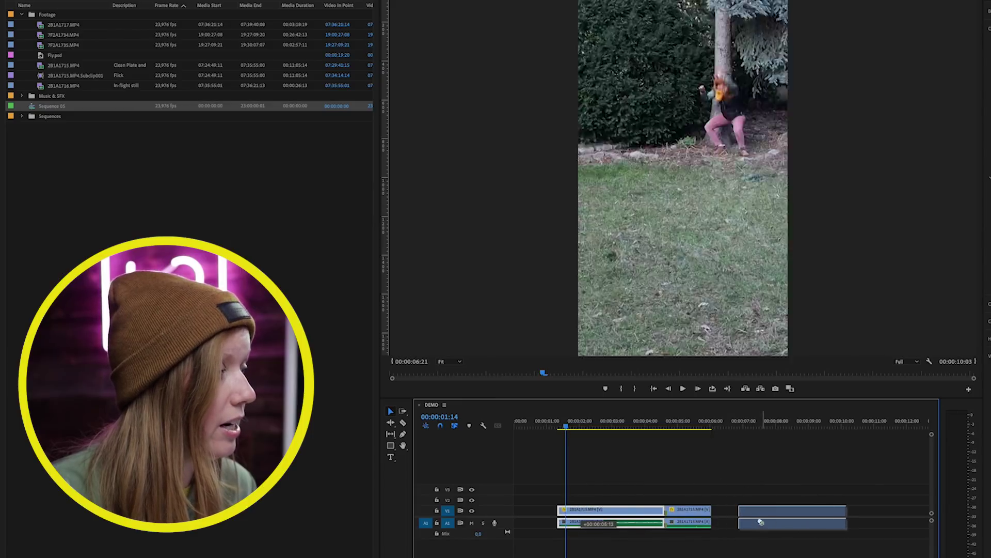
{"action": "left_click", "coordinate": [589, 511]}
{"action": "key", "text": "Delete"}
- Play the rearranged sequence from the start and check the frames around the gap and at the end
{"action": "key", "text": "Home"}
{"action": "key", "text": "space"}
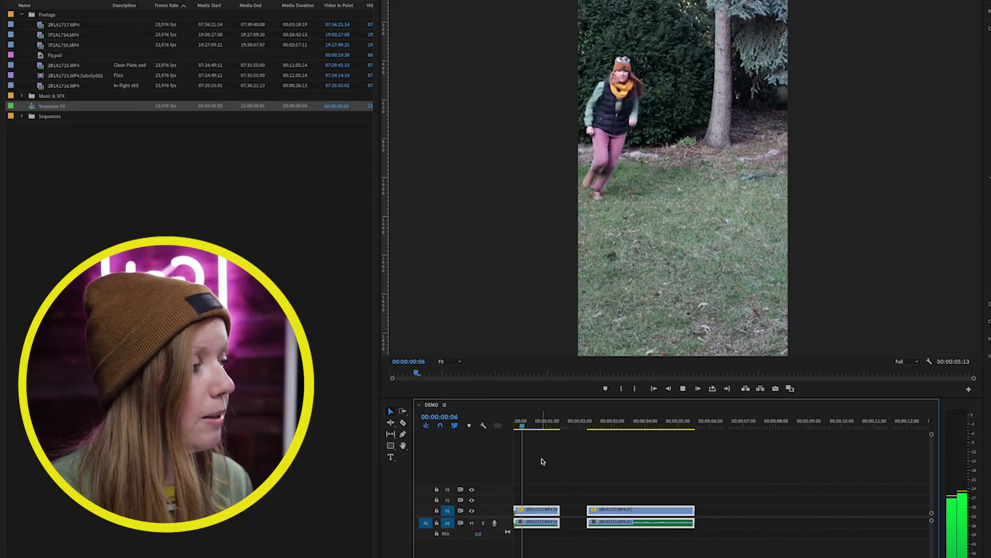
{"action": "key", "text": "space"}
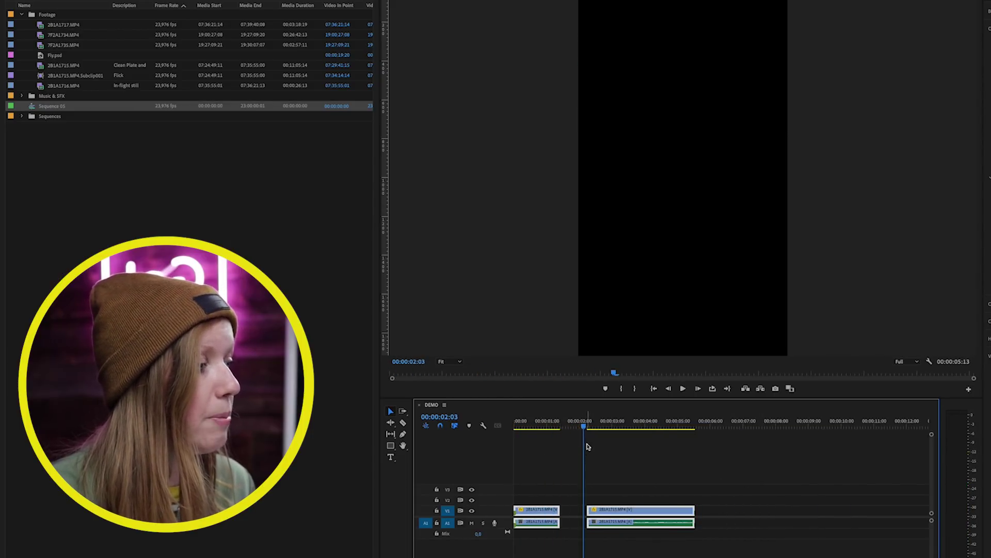
{"action": "left_click", "coordinate": [556, 424]}
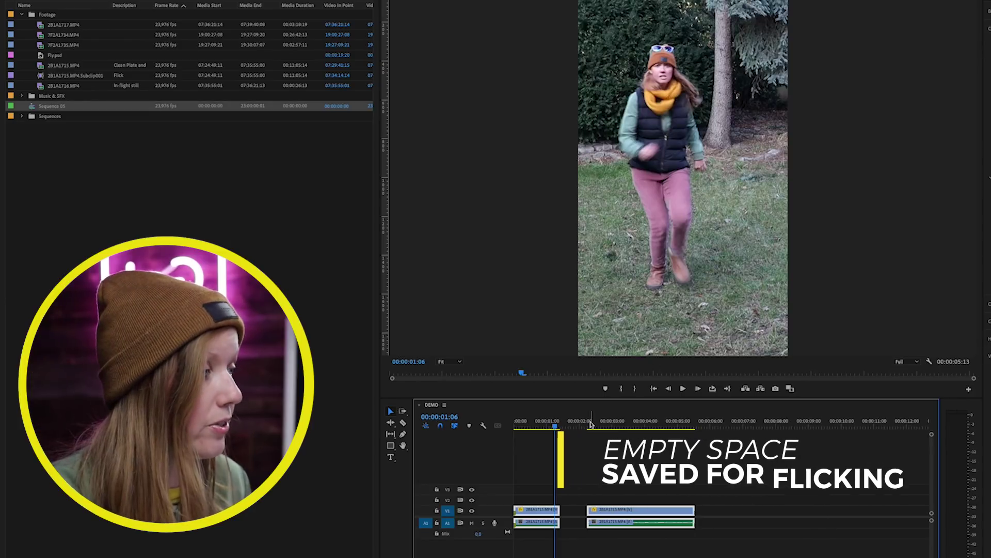
{"action": "left_click_drag", "start_coordinate": [557, 426], "coordinate": [693, 424]}
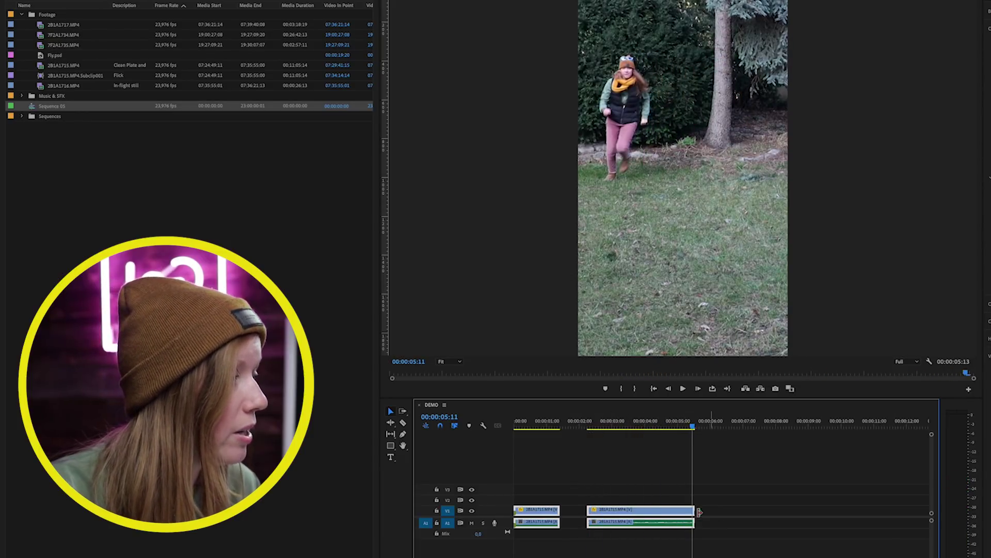
- Extend the last clip past its marker and trim its end back to the marker at 00:00:05:13
{"action": "left_click_drag", "start_coordinate": [694, 509], "coordinate": [708, 521]}
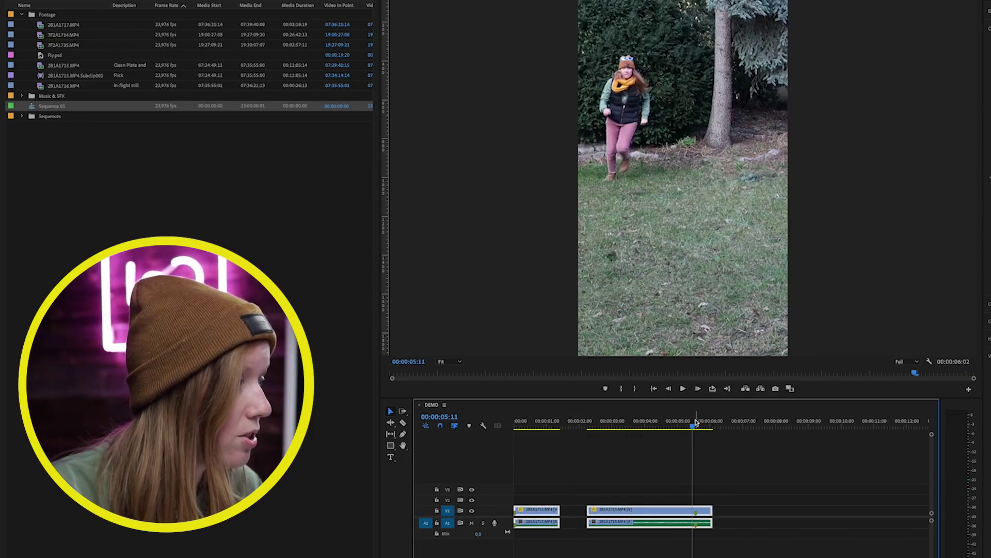
{"action": "left_click_drag", "start_coordinate": [694, 426], "coordinate": [680, 427]}
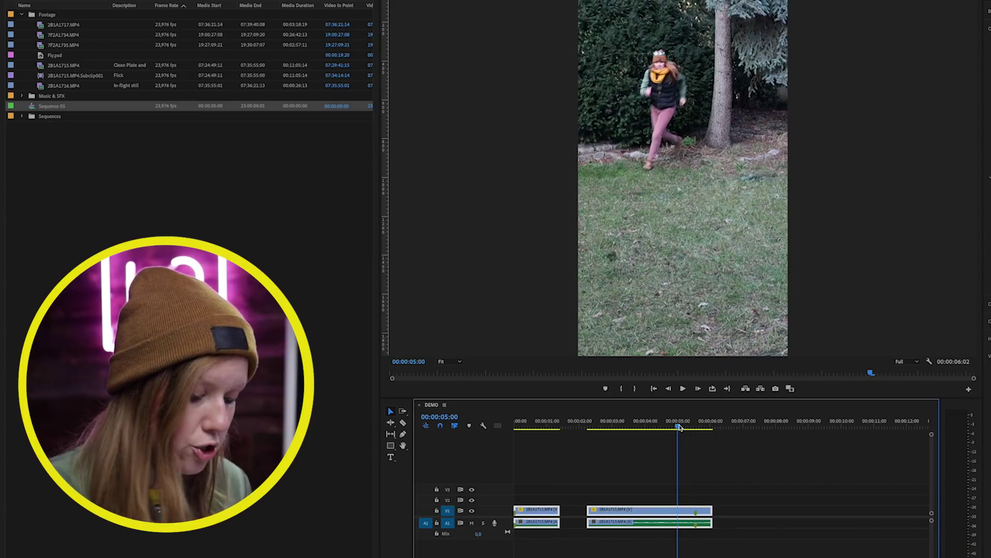
{"action": "key", "text": "space"}
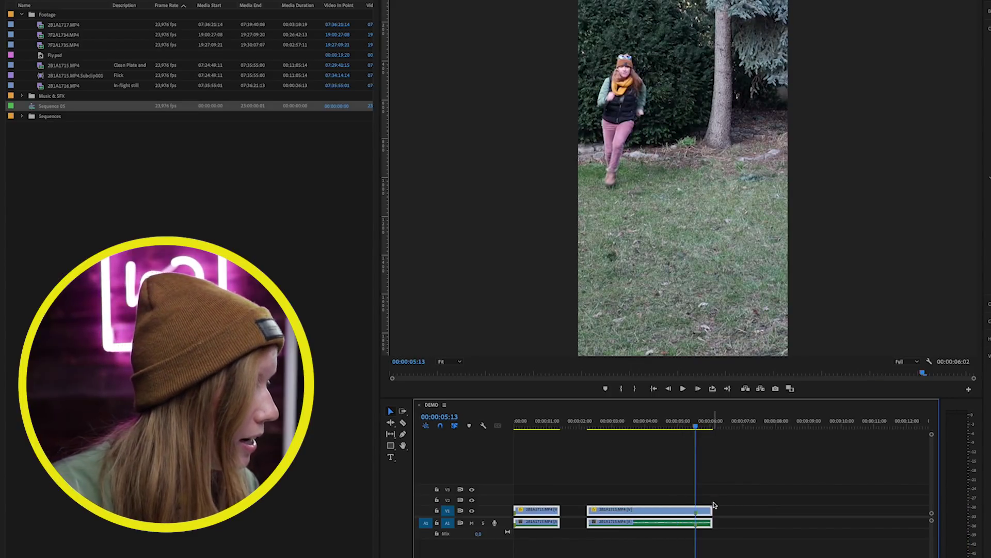
{"action": "left_click_drag", "start_coordinate": [712, 509], "coordinate": [692, 512]}
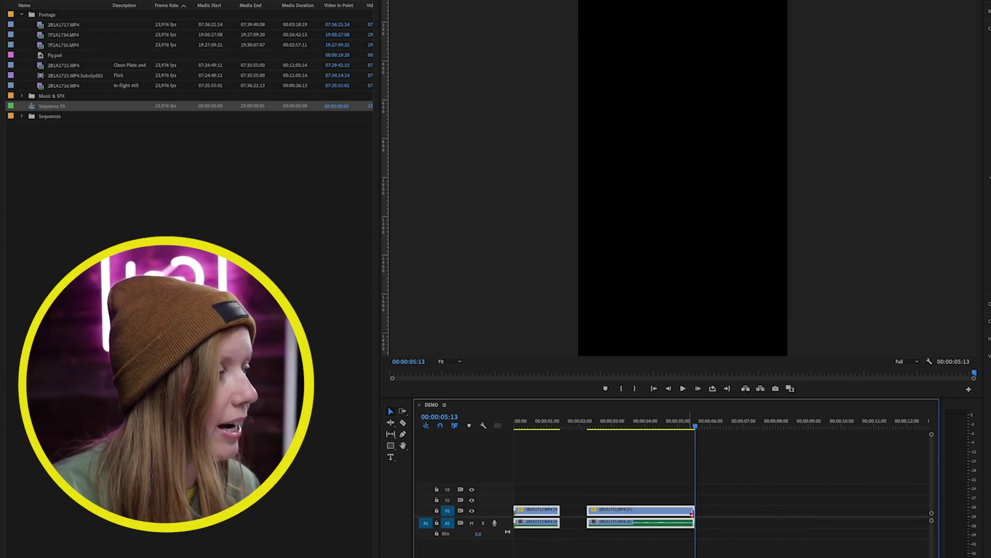
- Turn on loop playback for the sequence and play it through
{"action": "left_click", "coordinate": [713, 390]}
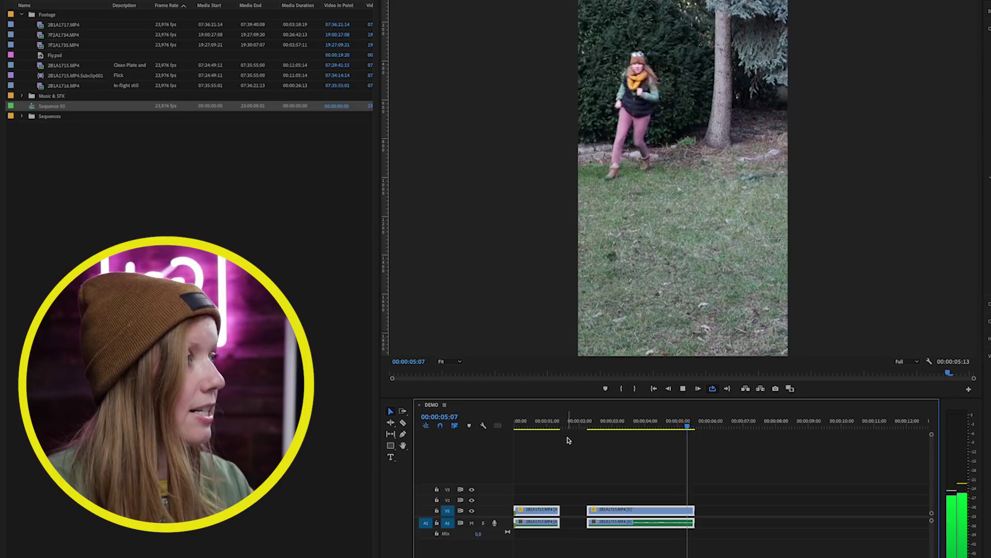
{"action": "key", "text": "space"}
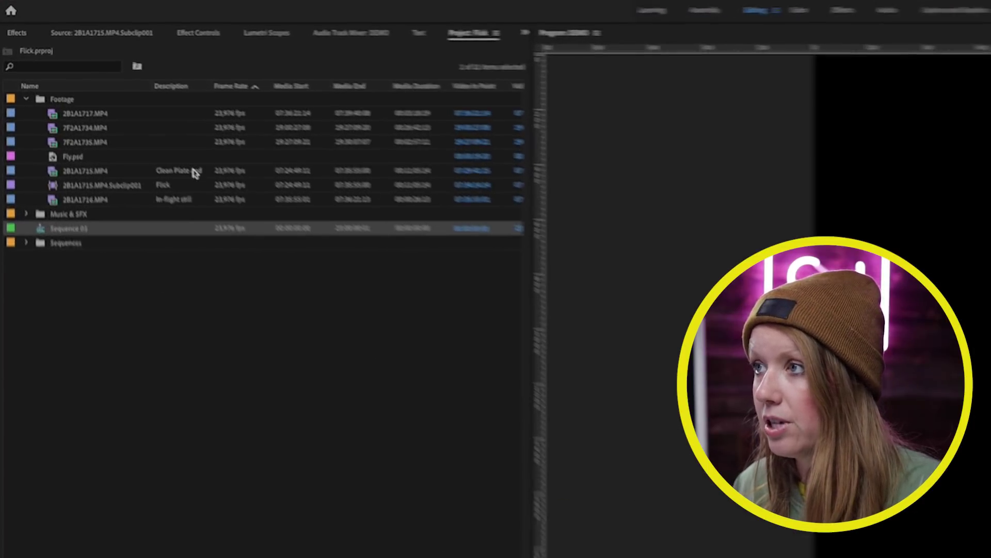
- Open the clean plate footage 2B1A1715.MP4 as source and mark a 00:00:01:02 range of the empty yard starting at about 07:29:41:14
{"action": "double_click", "coordinate": [114, 104]}
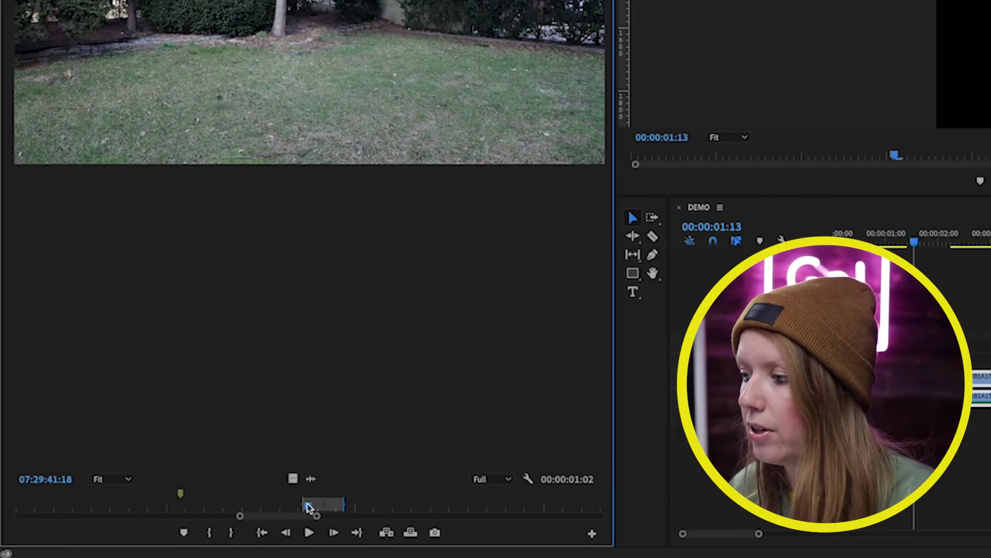
{"action": "left_click_drag", "start_coordinate": [308, 510], "coordinate": [302, 511]}
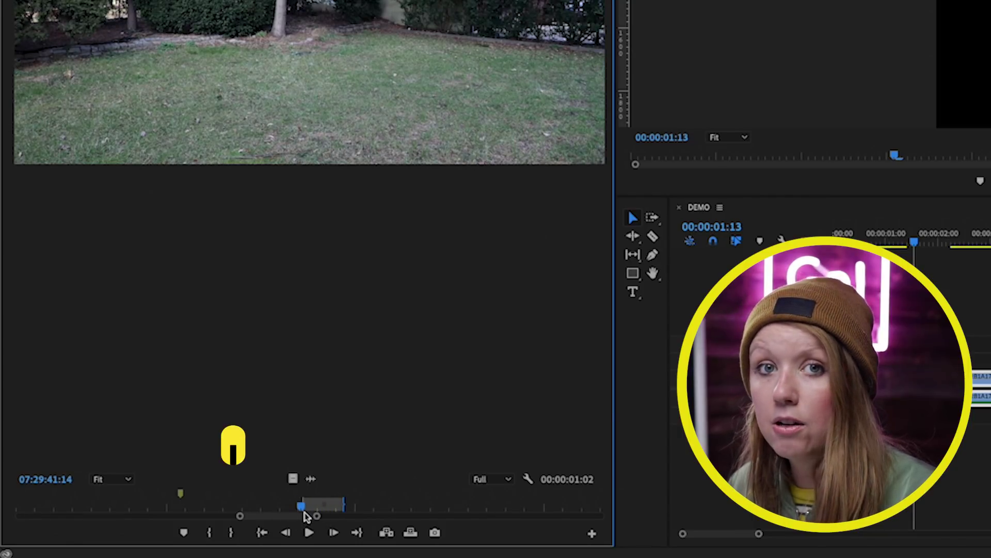
{"action": "left_click_drag", "start_coordinate": [322, 510], "coordinate": [340, 512]}
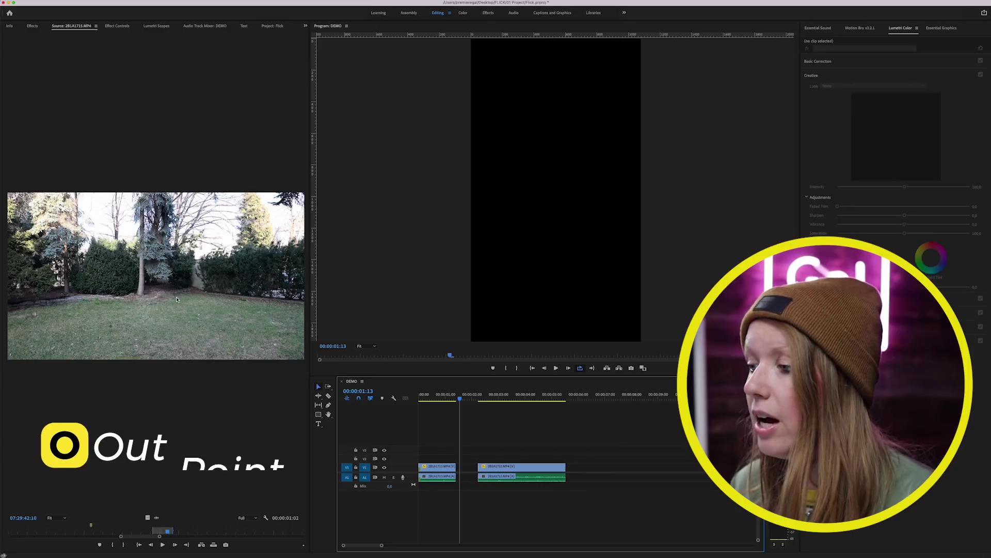
- Insert the marked clean plate range above the gap, trim it to the gap's length, and fit it between the two running clips
{"action": "left_click_drag", "start_coordinate": [330, 36], "coordinate": [841, 297]}
{"action": "left_click_drag", "start_coordinate": [421, 426], "coordinate": [459, 463]}
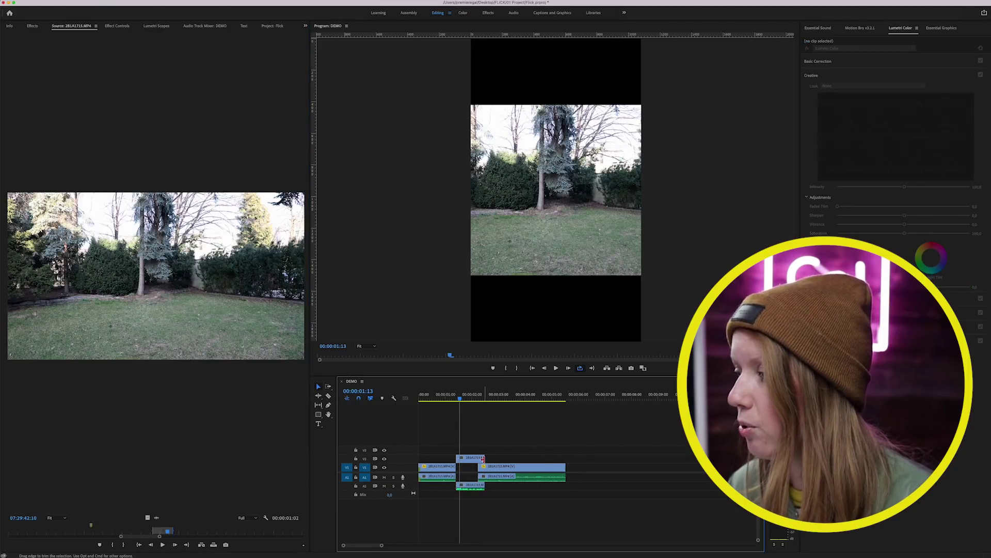
{"action": "left_click", "coordinate": [483, 459]}
{"action": "left_click_drag", "start_coordinate": [470, 458], "coordinate": [468, 479]}
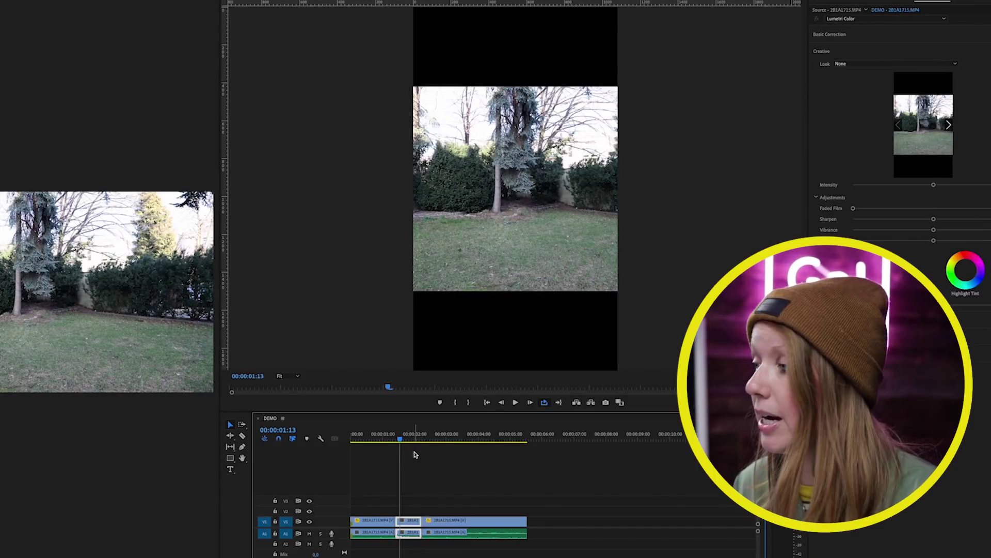
- Copy the first running clip and paste only its Motion attributes onto the clean plate clip so the framing matches
{"action": "mouse_move", "coordinate": [392, 440]}
{"action": "left_mouse_down"}
{"action": "mouse_move", "coordinate": [367, 442]}
{"action": "mouse_move", "coordinate": [405, 442]}
{"action": "mouse_move", "coordinate": [383, 442]}
{"action": "left_mouse_up"}
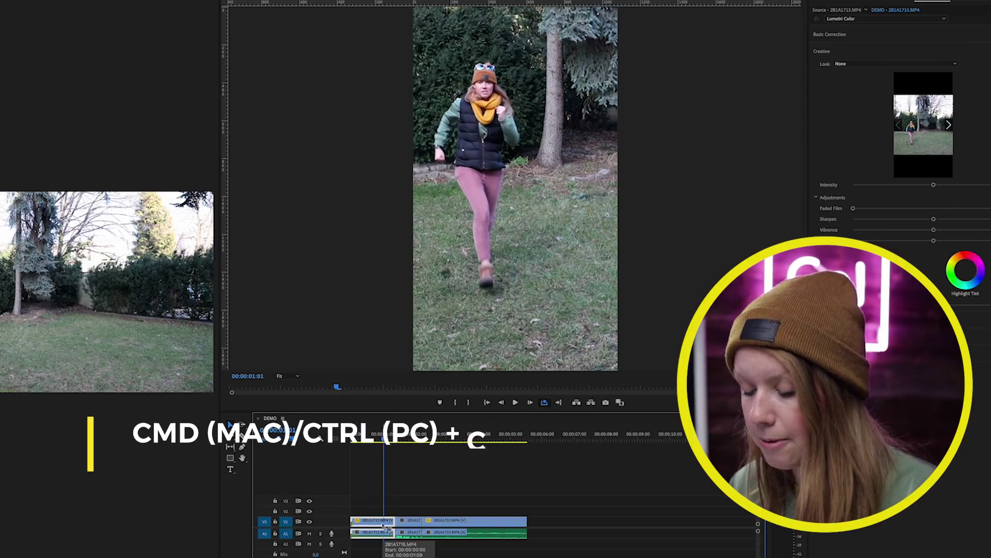
{"action": "left_click", "coordinate": [413, 442]}
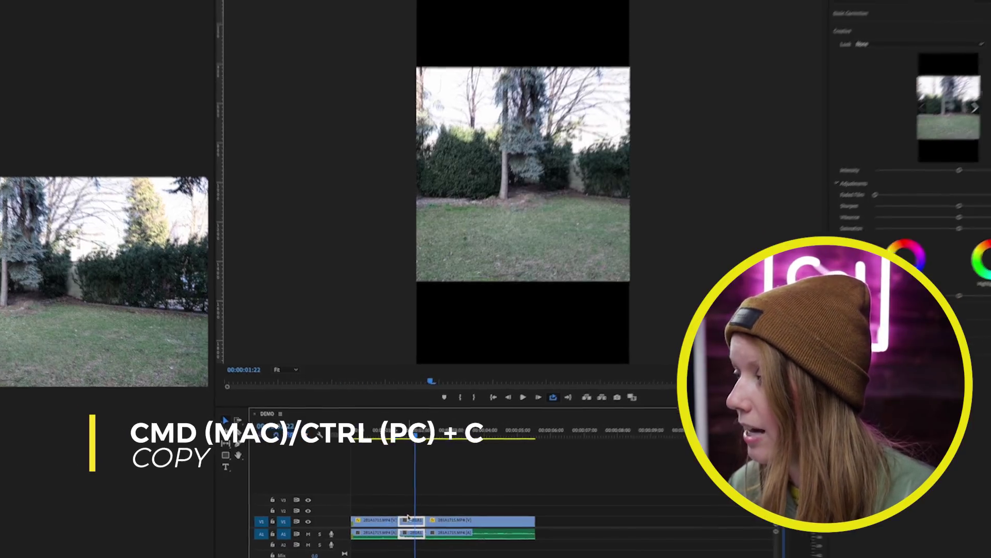
{"action": "left_click", "coordinate": [406, 521]}
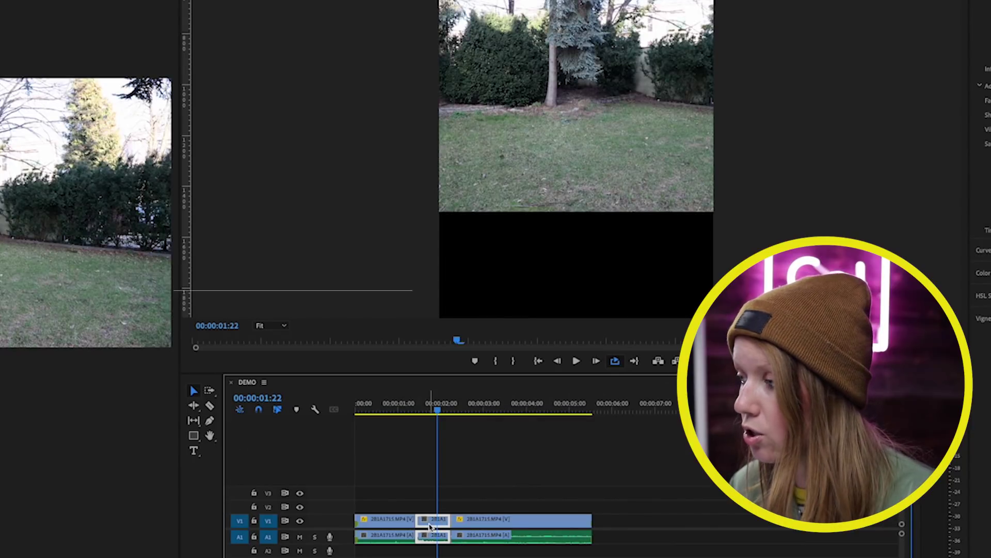
{"action": "right_click", "coordinate": [430, 526]}
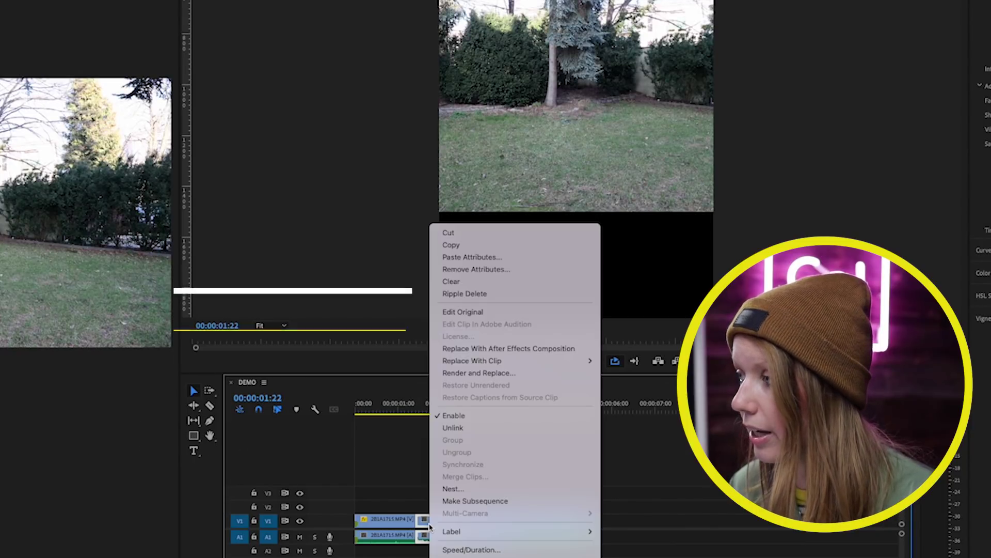
{"action": "left_click", "coordinate": [509, 256]}
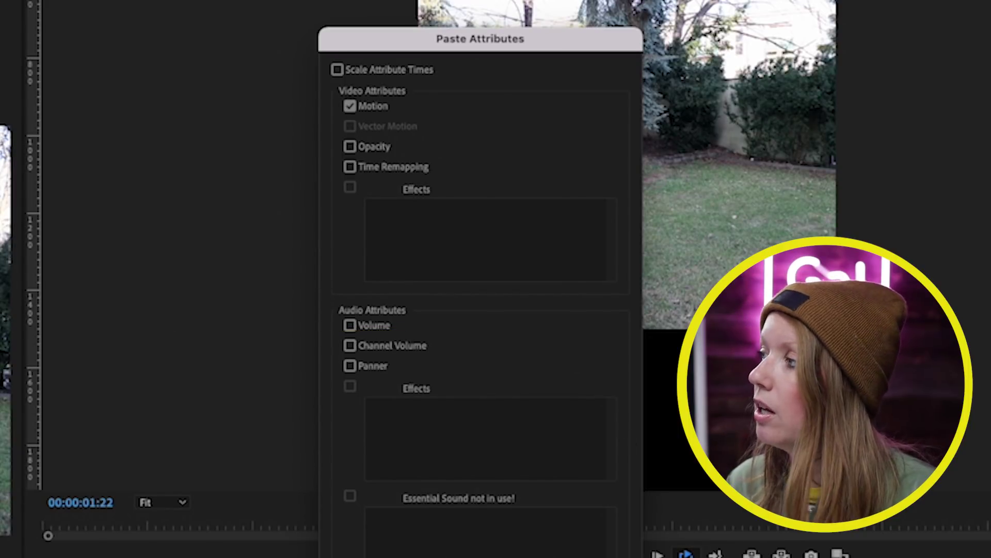
{"action": "key", "text": "Return"}
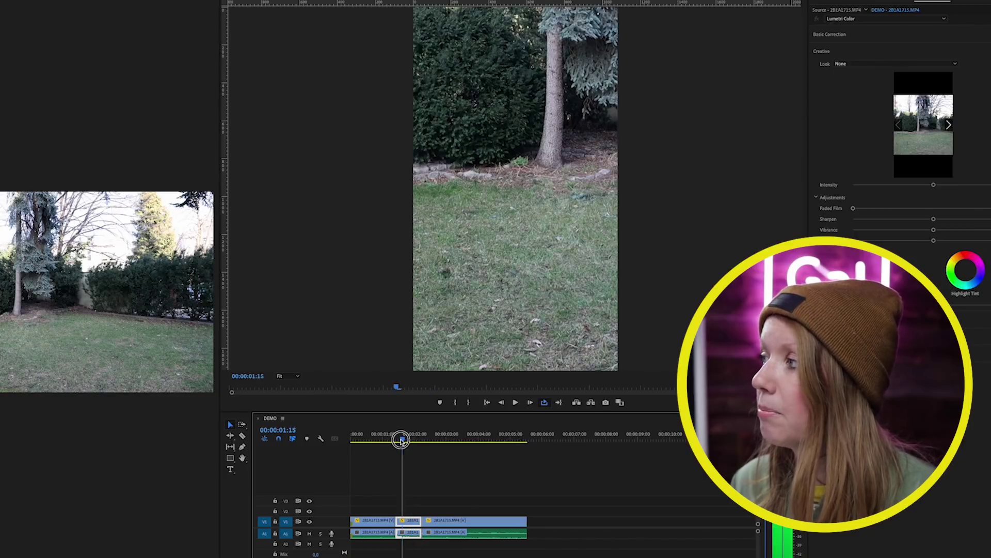
{"action": "mouse_move", "coordinate": [402, 441]}
{"action": "left_mouse_down"}
{"action": "mouse_move", "coordinate": [387, 441]}
{"action": "mouse_move", "coordinate": [404, 442]}
{"action": "left_mouse_up"}
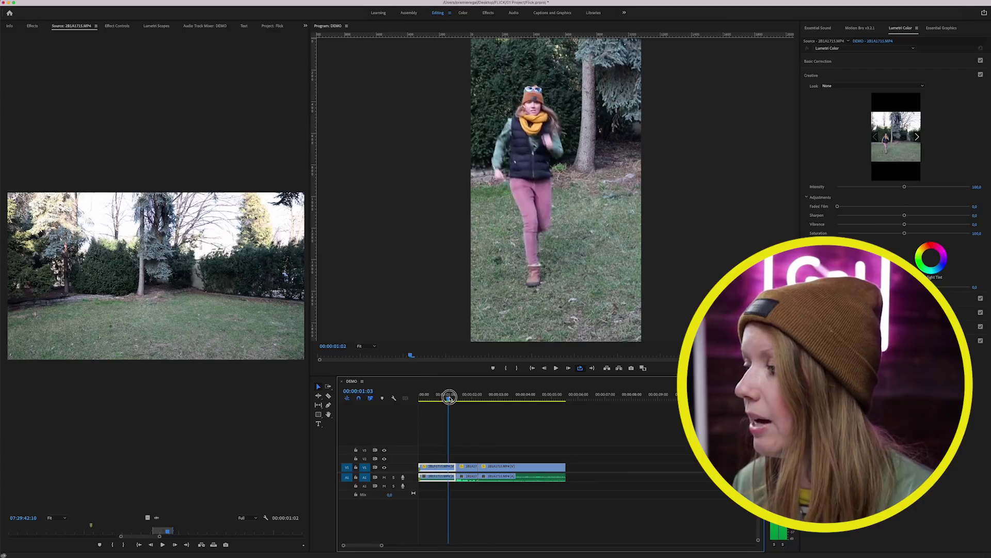
- Open the green-screen hand subclip 2B1A1715.MP4.Subclip001 as source and place it on V2 over the end of the first running clip
{"action": "left_click_drag", "start_coordinate": [450, 396], "coordinate": [454, 398]}
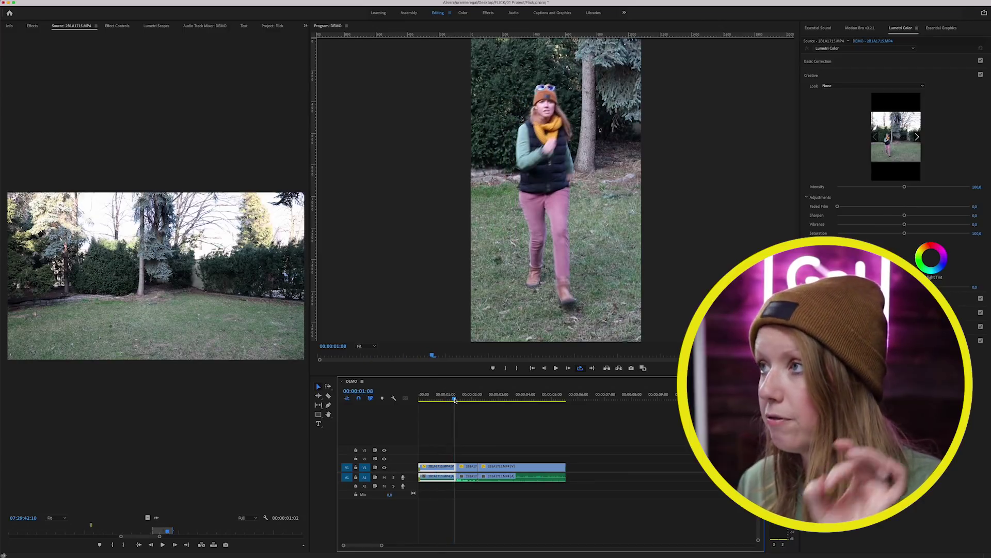
{"action": "left_click", "coordinate": [272, 26]}
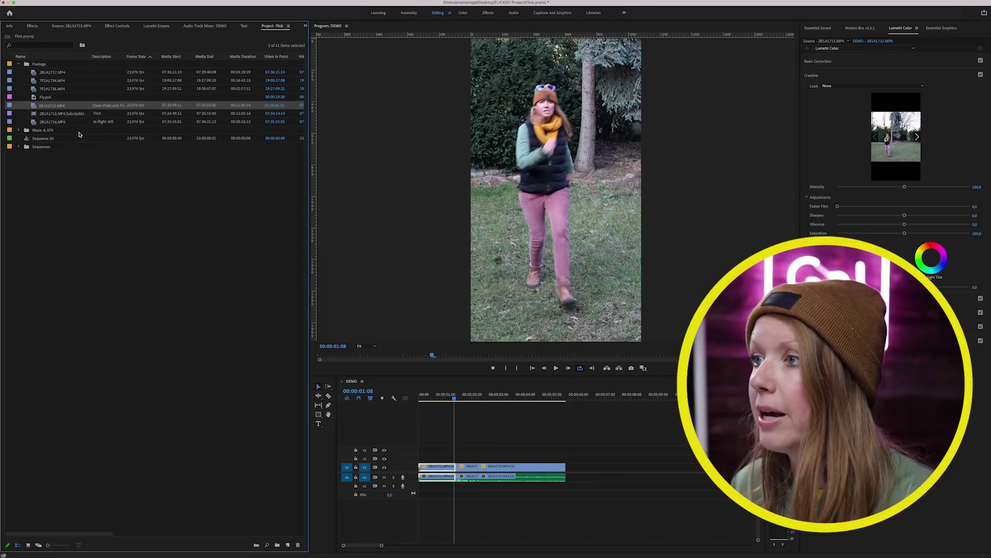
{"action": "double_click", "coordinate": [35, 115]}
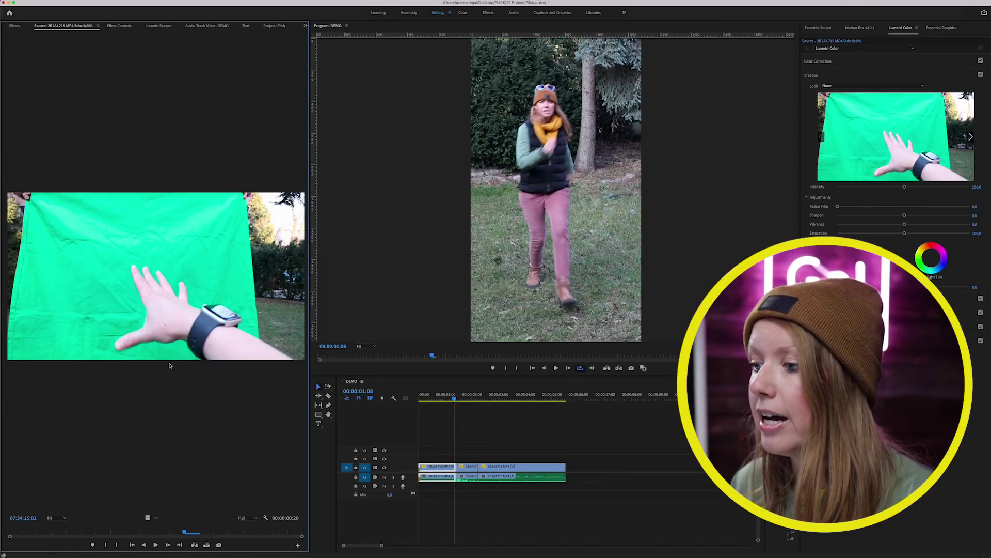
{"action": "left_click_drag", "start_coordinate": [172, 529], "coordinate": [125, 531]}
{"action": "key", "text": "Left"}
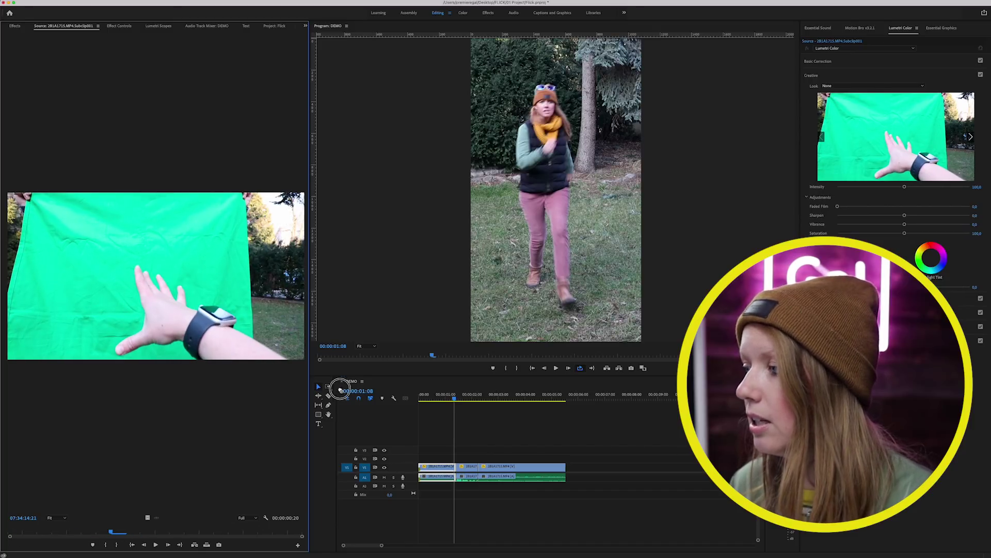
{"action": "left_click_drag", "start_coordinate": [340, 389], "coordinate": [443, 456]}
{"action": "left_click_drag", "start_coordinate": [442, 457], "coordinate": [457, 460]}
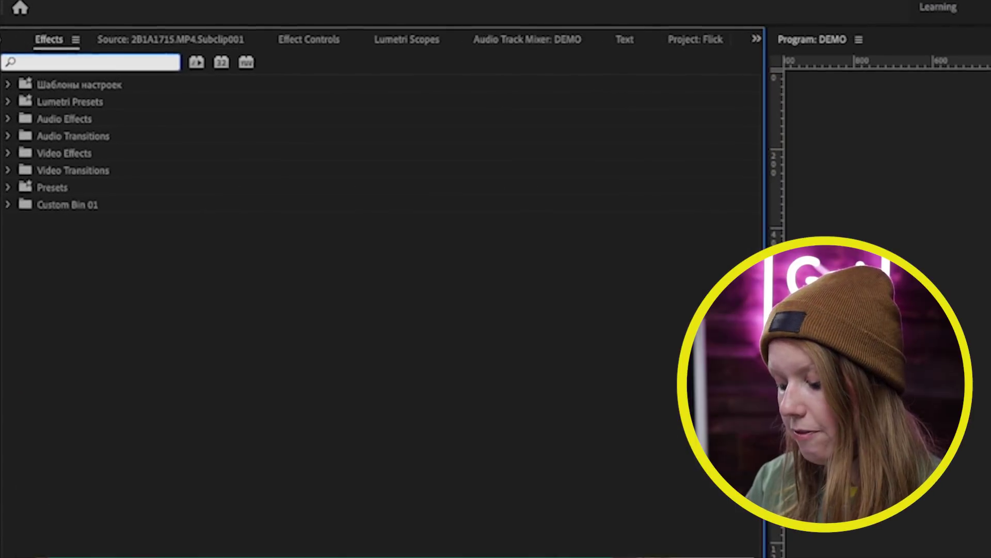
- Apply the Ultra Key effect to the hand subclip and sample the green backdrop as its Key Color
{"action": "type", "text": "ultra k"}
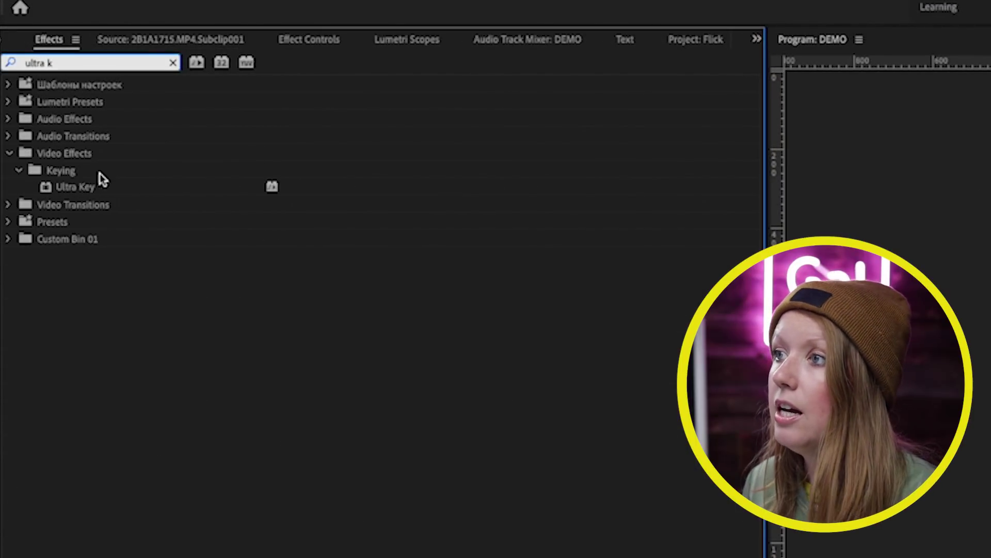
{"action": "left_click", "coordinate": [50, 188]}
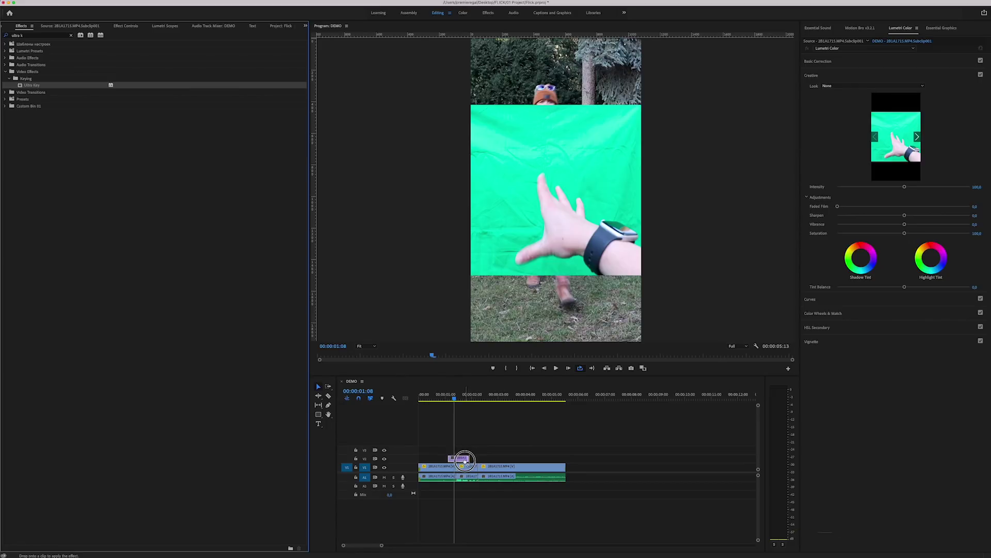
{"action": "left_click", "coordinate": [126, 26]}
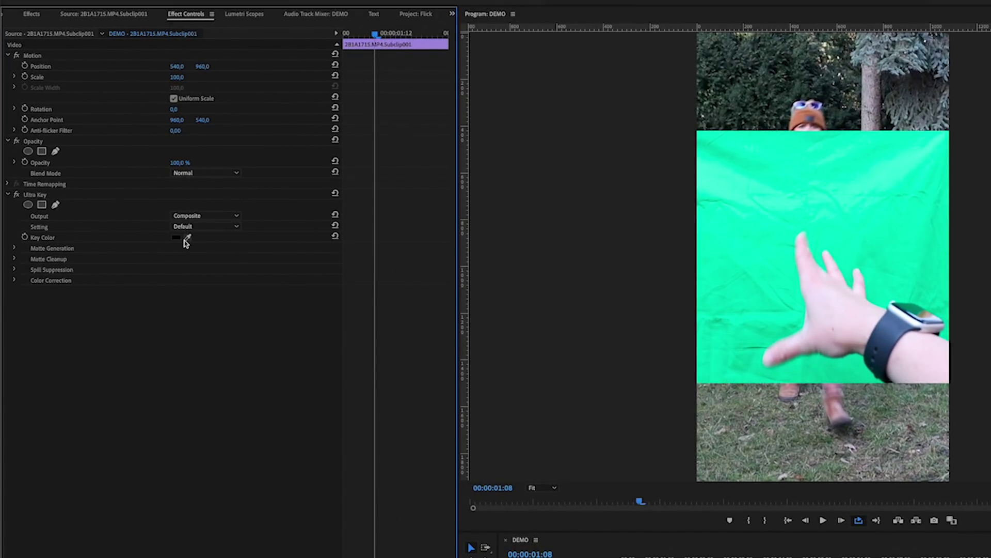
{"action": "left_click", "coordinate": [188, 239]}
{"action": "left_click", "coordinate": [776, 222]}
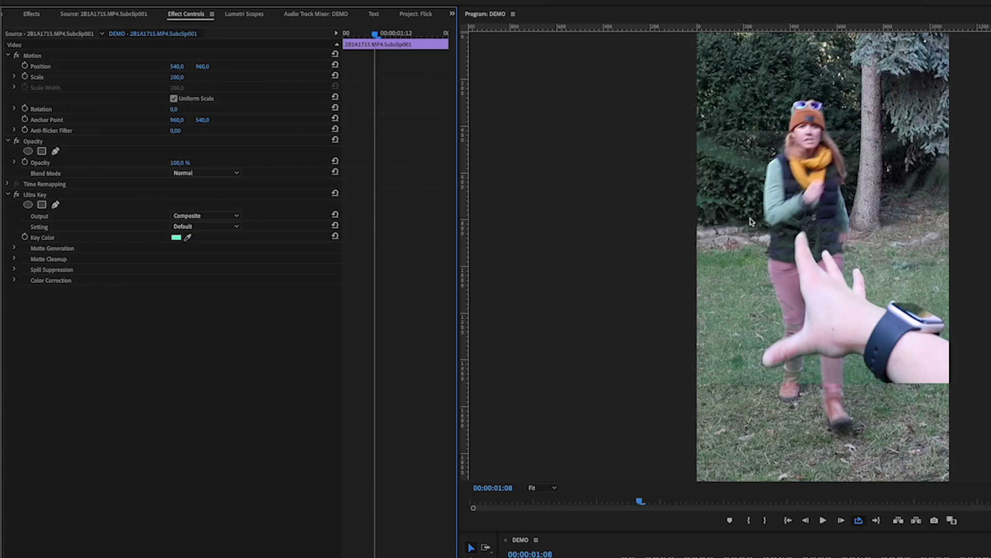
- Set Ultra Key's Output to Alpha Channel and its Setting to Aggressive, and expand the Matte Generation controls
{"action": "left_click", "coordinate": [212, 217]}
{"action": "left_click", "coordinate": [221, 238]}
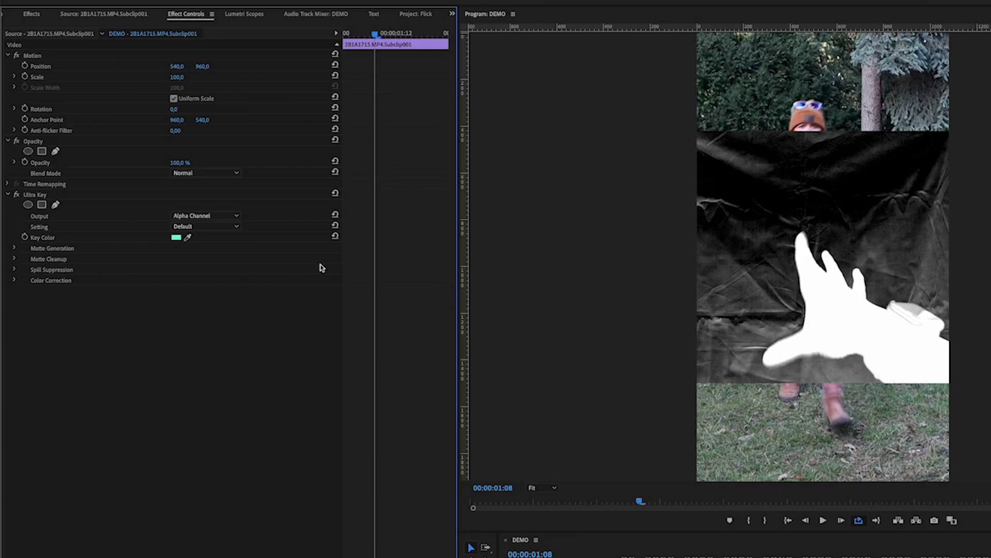
{"action": "left_click", "coordinate": [223, 230]}
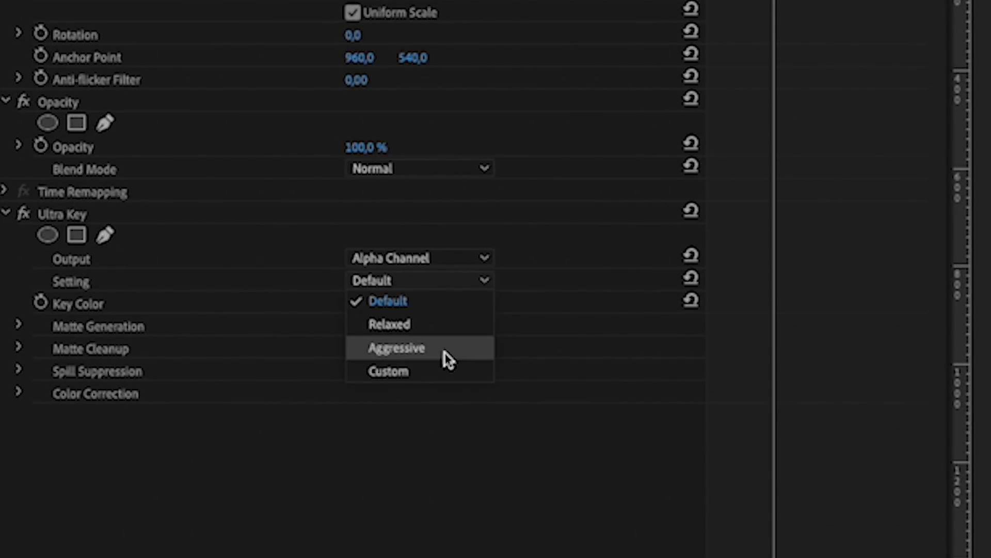
{"action": "left_click", "coordinate": [443, 355]}
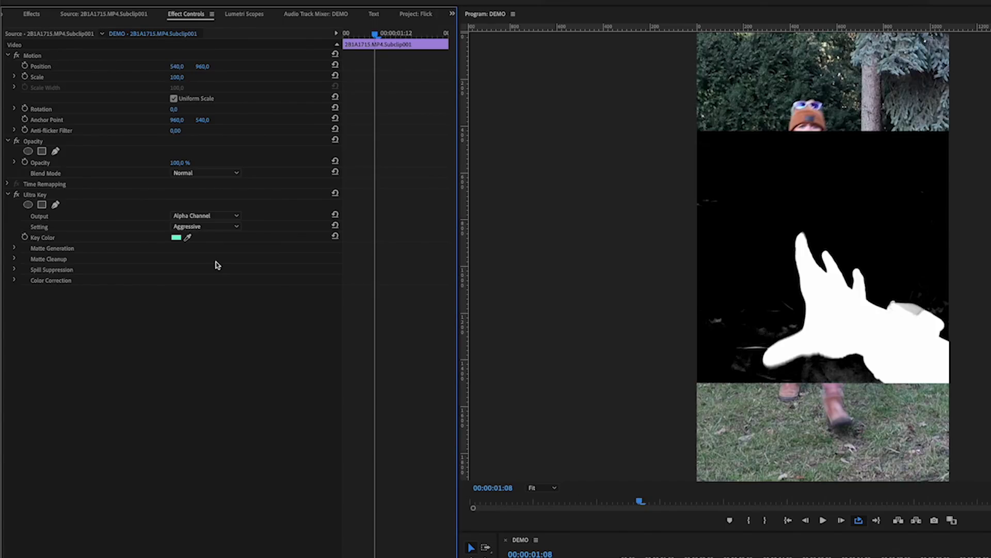
{"action": "left_click", "coordinate": [14, 249]}
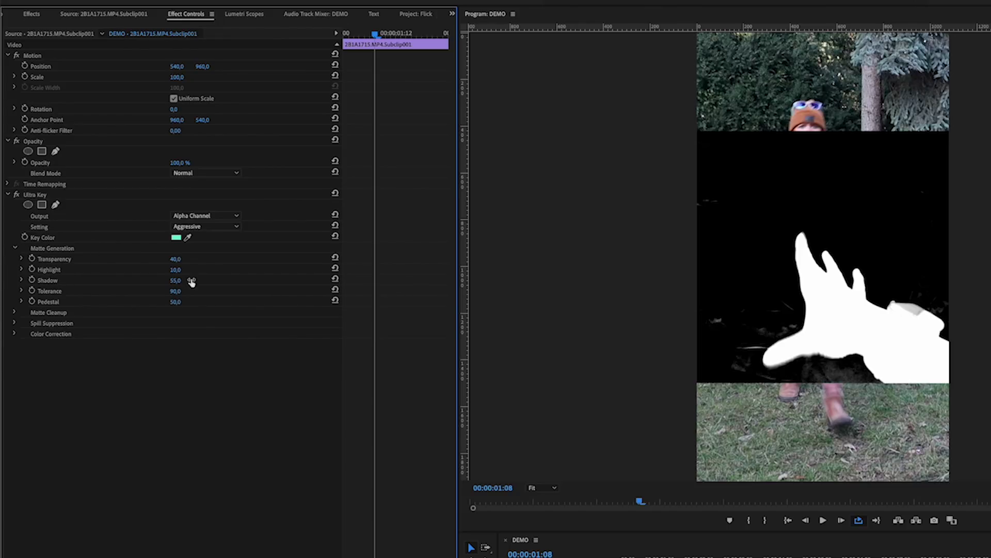
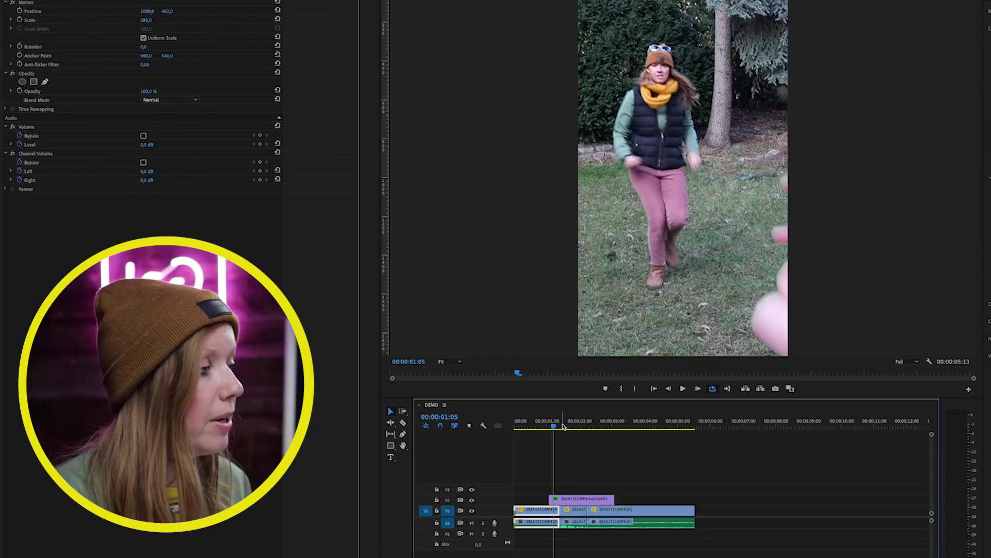
- Add a marker to the hand clip at its flick frame, 00:00:02:09, and slide the clip so the marker sits at 00:00:01:09
{"action": "left_click", "coordinate": [576, 498]}
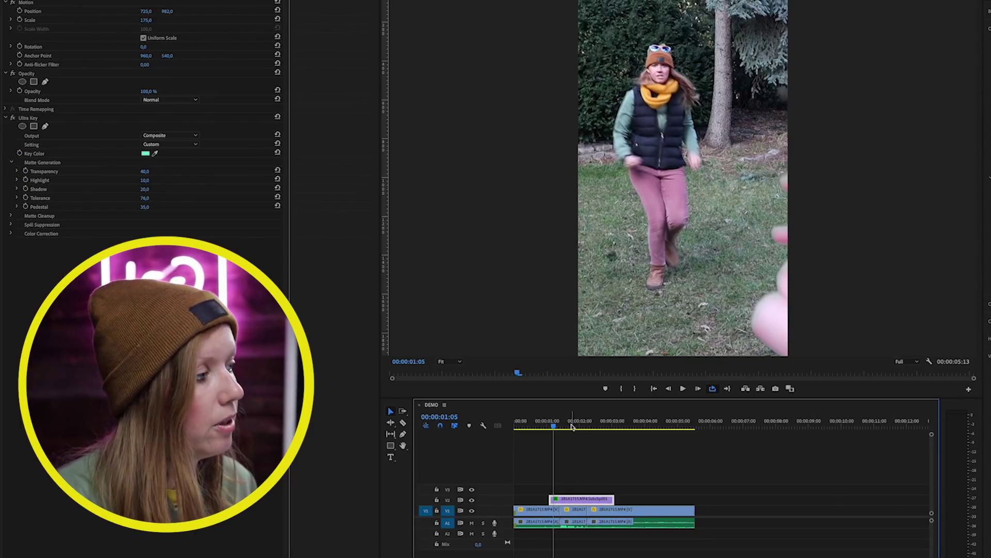
{"action": "left_click", "coordinate": [571, 424]}
{"action": "left_click_drag", "start_coordinate": [571, 424], "coordinate": [592, 426]}
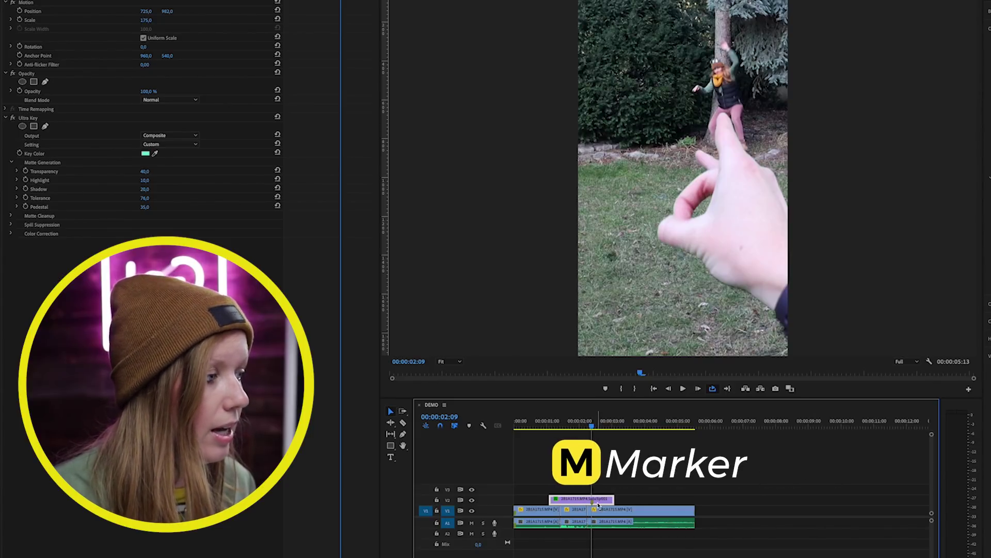
{"action": "left_click", "coordinate": [560, 423]}
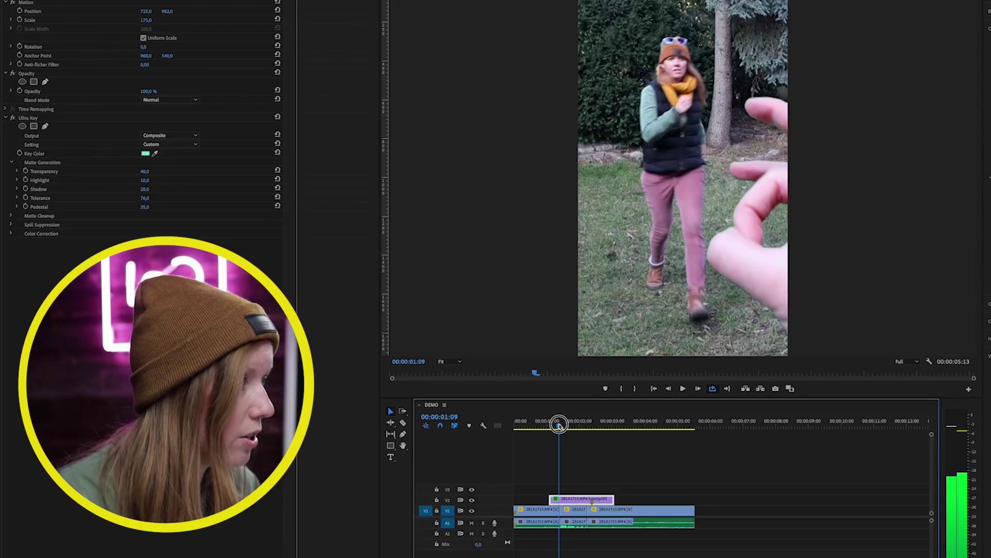
{"action": "left_click_drag", "start_coordinate": [599, 501], "coordinate": [622, 500]}
{"action": "left_click", "coordinate": [593, 423]}
{"action": "left_click_drag", "start_coordinate": [582, 428], "coordinate": [607, 424]}
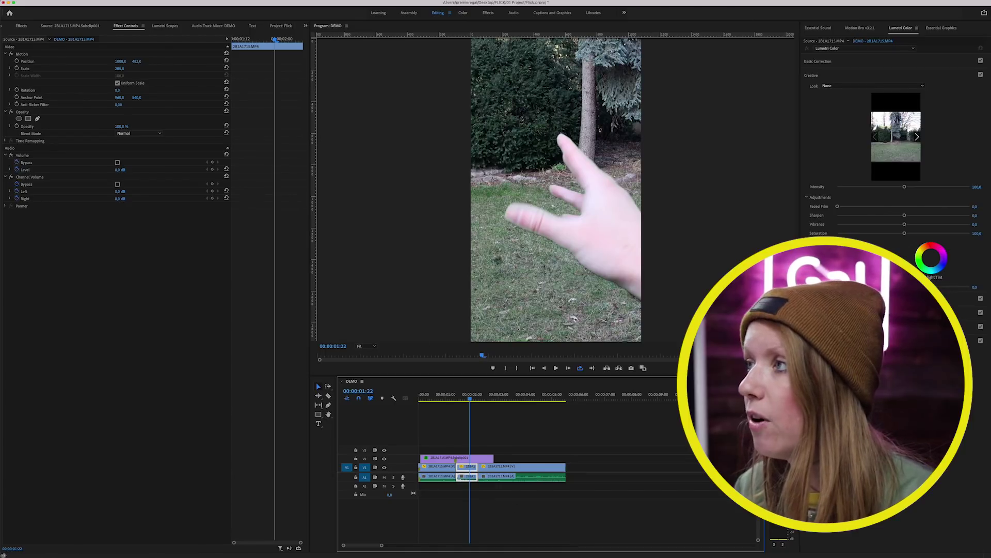
- Open the in-flight footage 2B1A1716.MP4 as source and go to the mid-jump frame at 07:36:14:22
{"action": "left_click", "coordinate": [279, 26]}
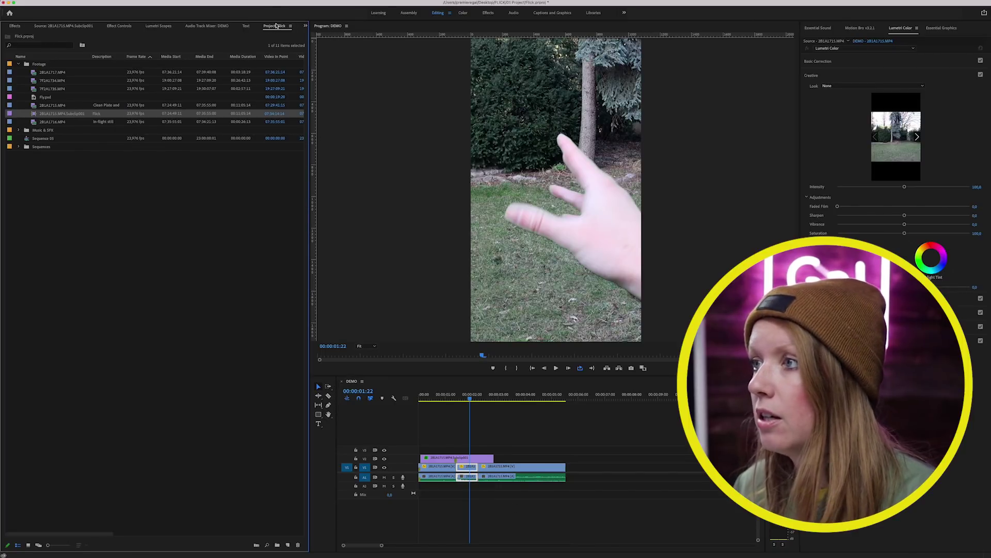
{"action": "left_click", "coordinate": [67, 122]}
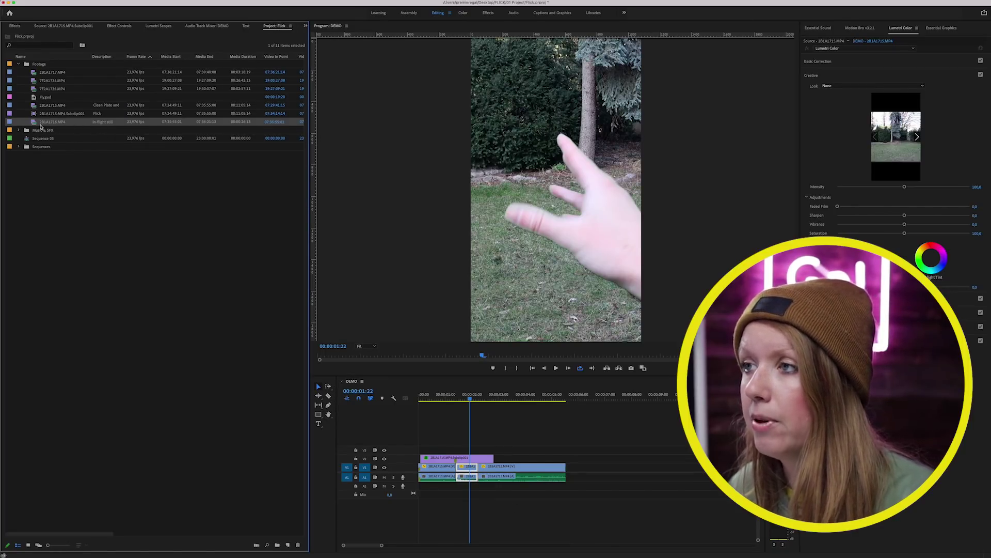
{"action": "double_click", "coordinate": [37, 124]}
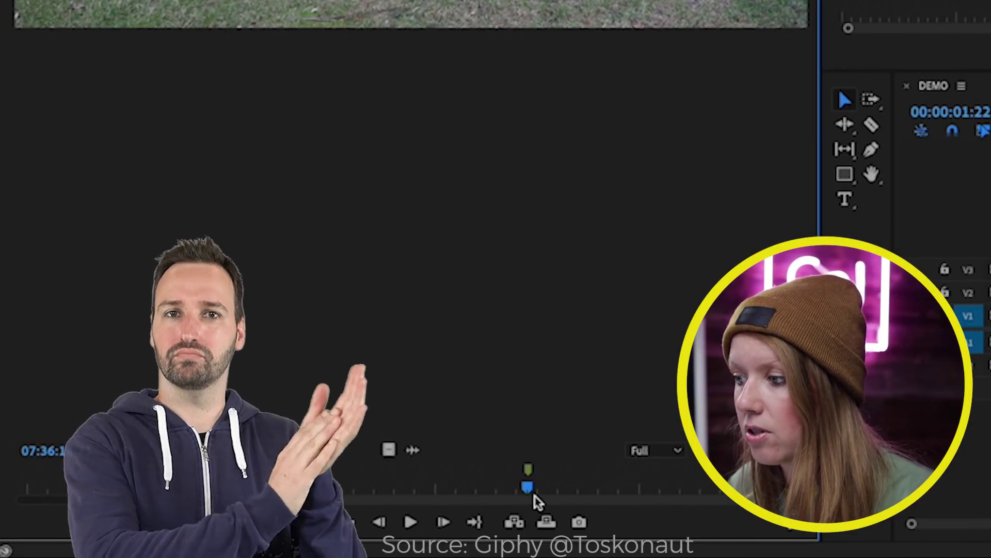
{"action": "left_click", "coordinate": [520, 495]}
{"action": "left_click_drag", "start_coordinate": [520, 498], "coordinate": [528, 494]}
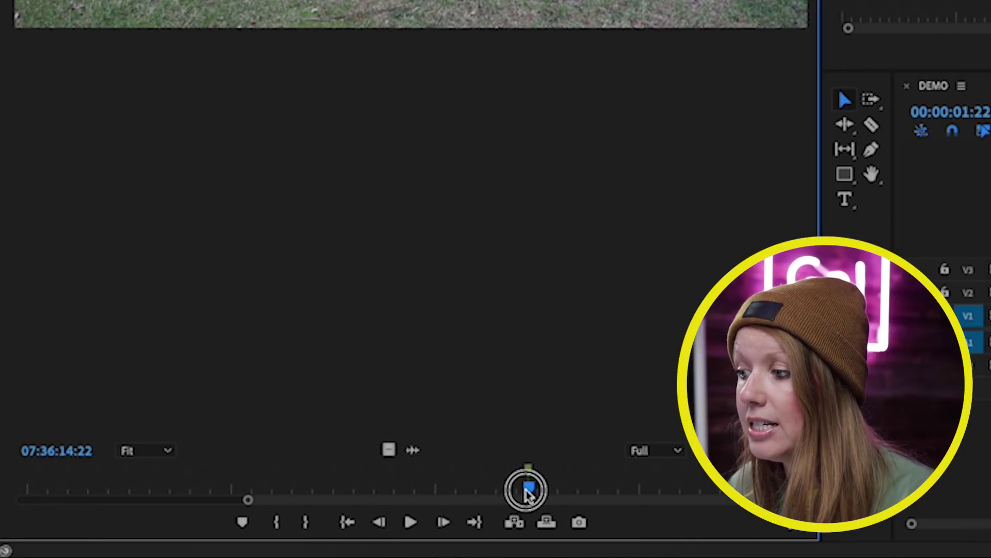
{"action": "left_click", "coordinate": [579, 524]}
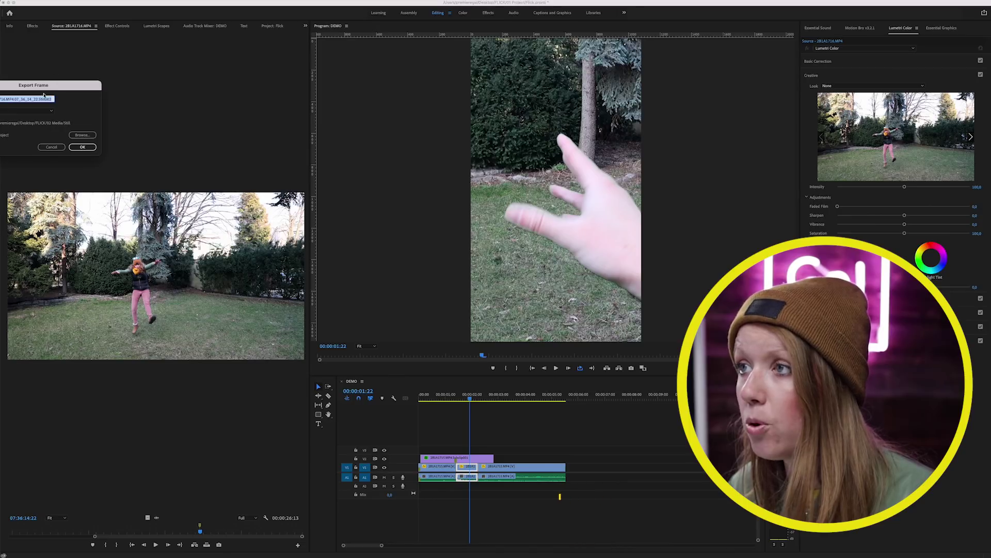
{"action": "left_click_drag", "start_coordinate": [47, 87], "coordinate": [134, 92]}
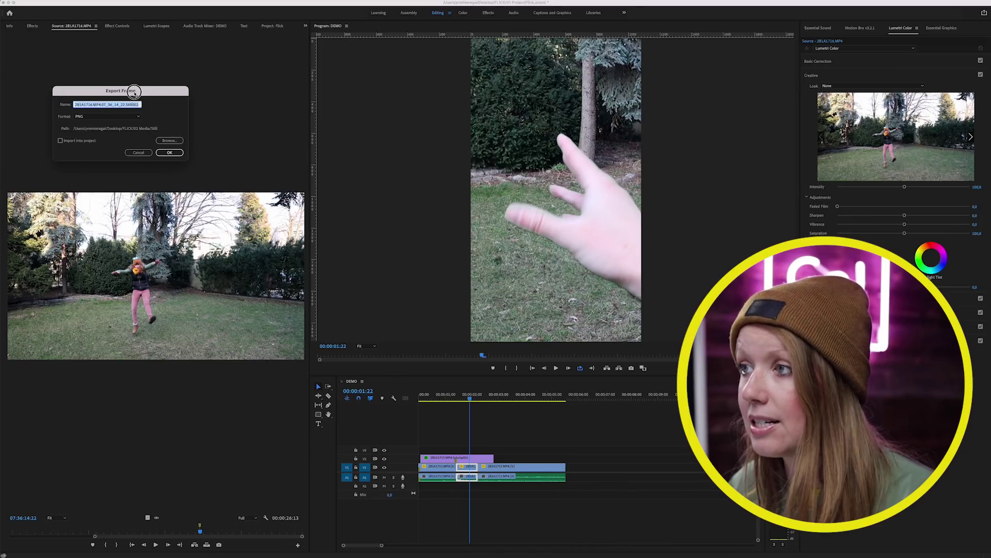
{"action": "left_click", "coordinate": [137, 152]}
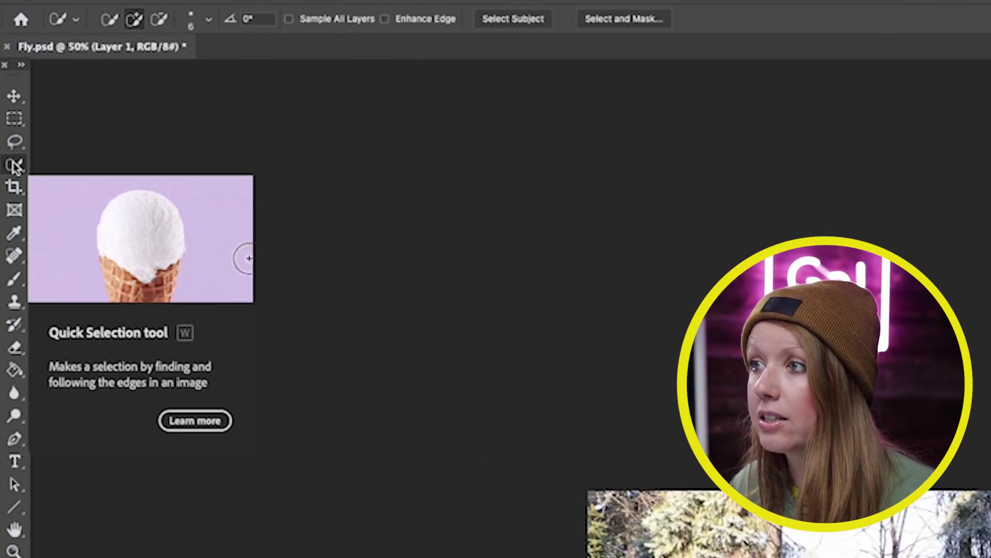
- In Photoshop, select the jumping woman in Fly.psd with Select Subject and copy her onto a new layer
{"action": "left_click", "coordinate": [517, 21]}
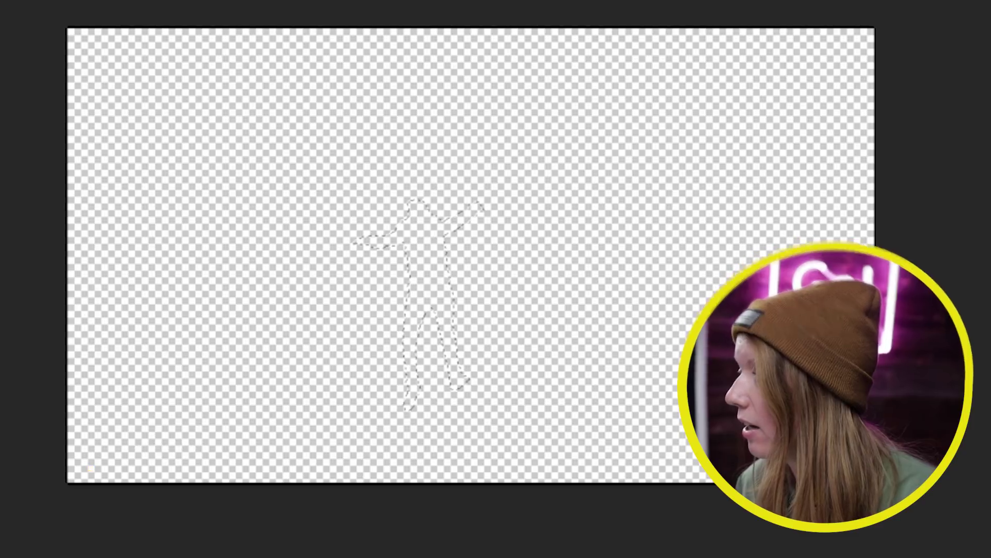
{"action": "key", "text": "ctrl+j"}
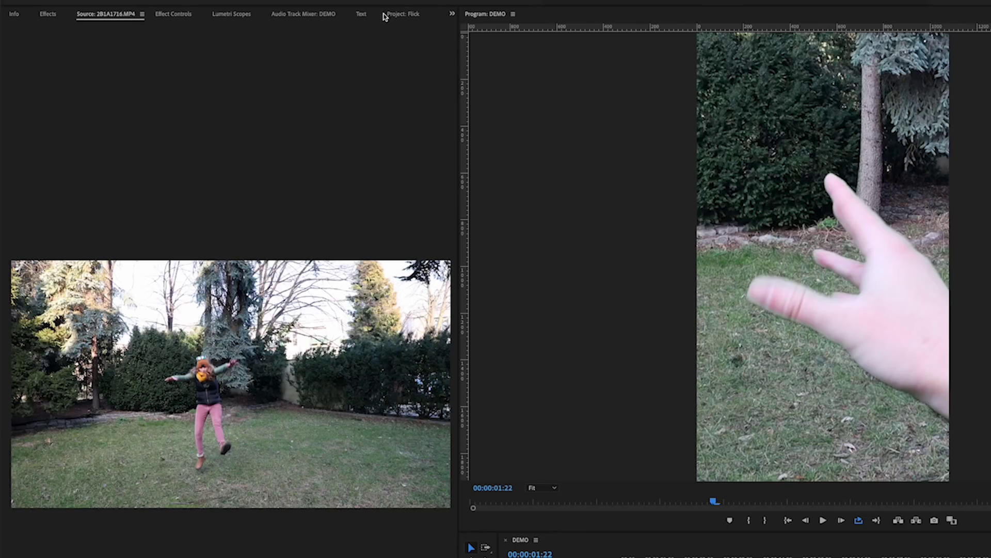
- In Premiere Pro, add Fly.psd to the DEMO sequence and arrange it on V2 with the hand subclip above it on V3
{"action": "left_click", "coordinate": [397, 14]}
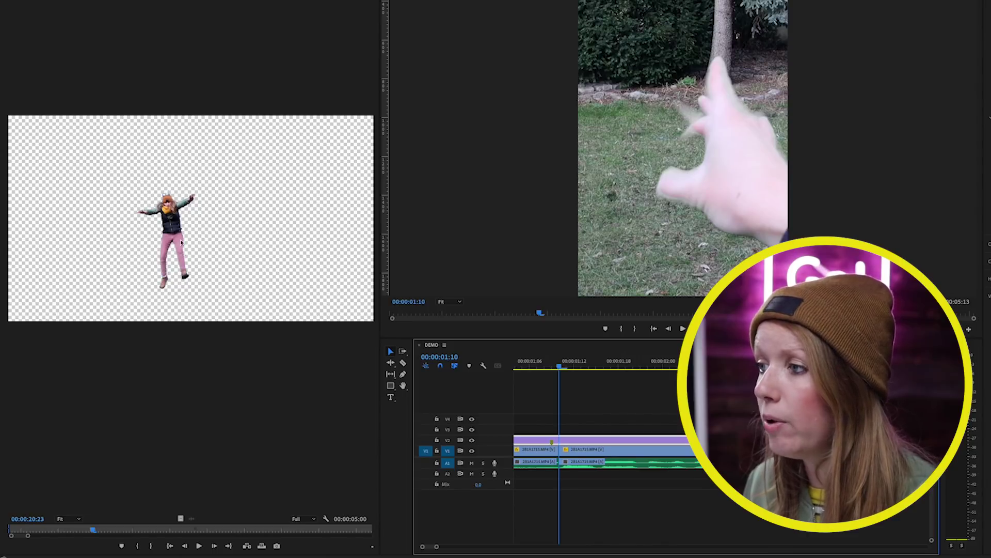
{"action": "left_click_drag", "start_coordinate": [246, 255], "coordinate": [515, 430]}
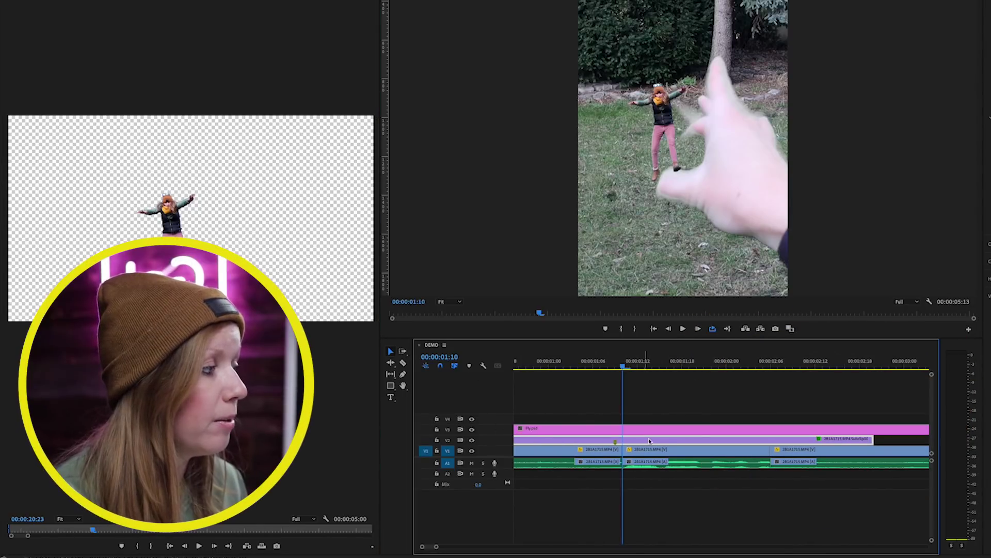
{"action": "left_click", "coordinate": [644, 442]}
{"action": "mouse_move", "coordinate": [640, 441]}
{"action": "left_mouse_down"}
{"action": "mouse_move", "coordinate": [639, 416]}
{"action": "mouse_move", "coordinate": [642, 442]}
{"action": "left_mouse_up"}
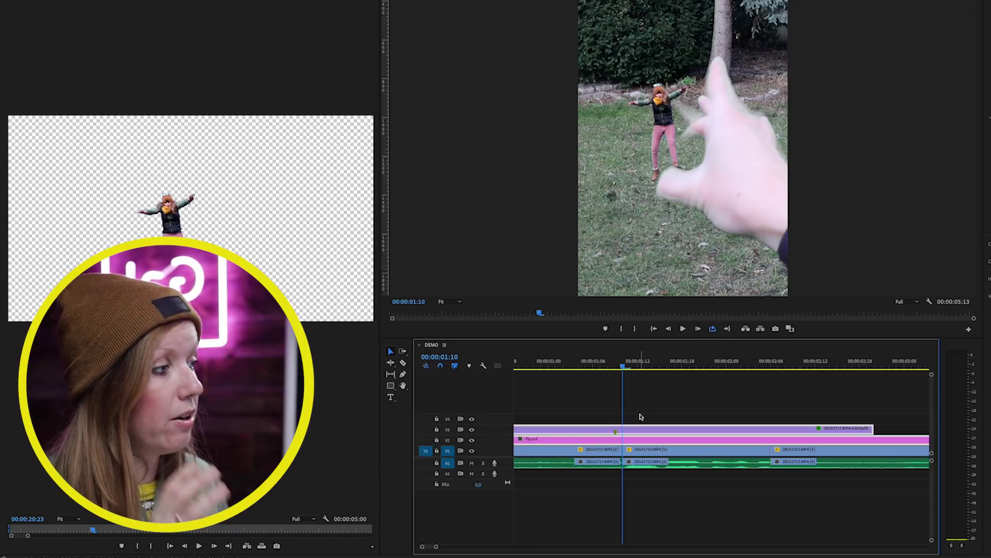
- Match Fly.psd to the runner at 00:00:01:09 with scale 301, position 829, 728 and rotation 7°, and trim its start to the clean plate's start
{"action": "key", "text": "Left"}
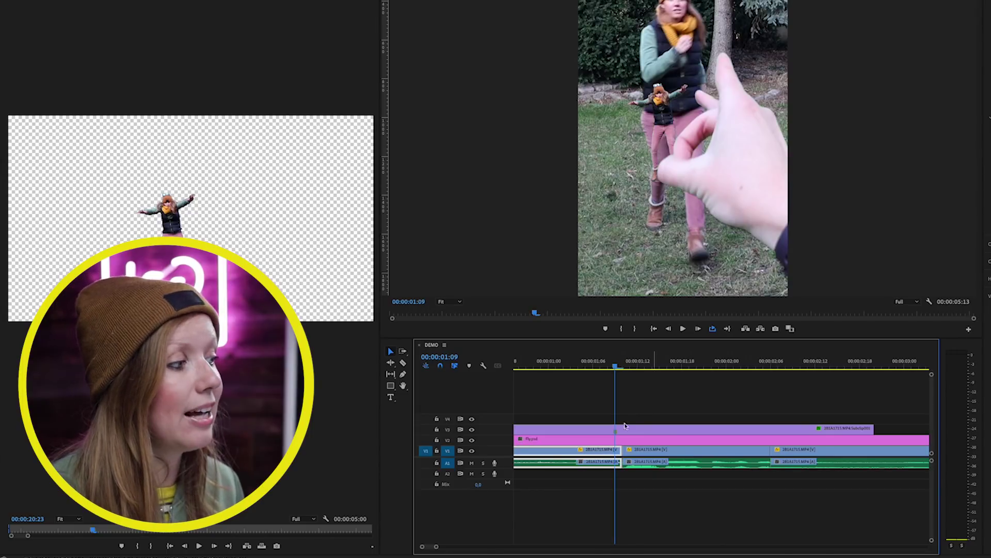
{"action": "left_click", "coordinate": [600, 443]}
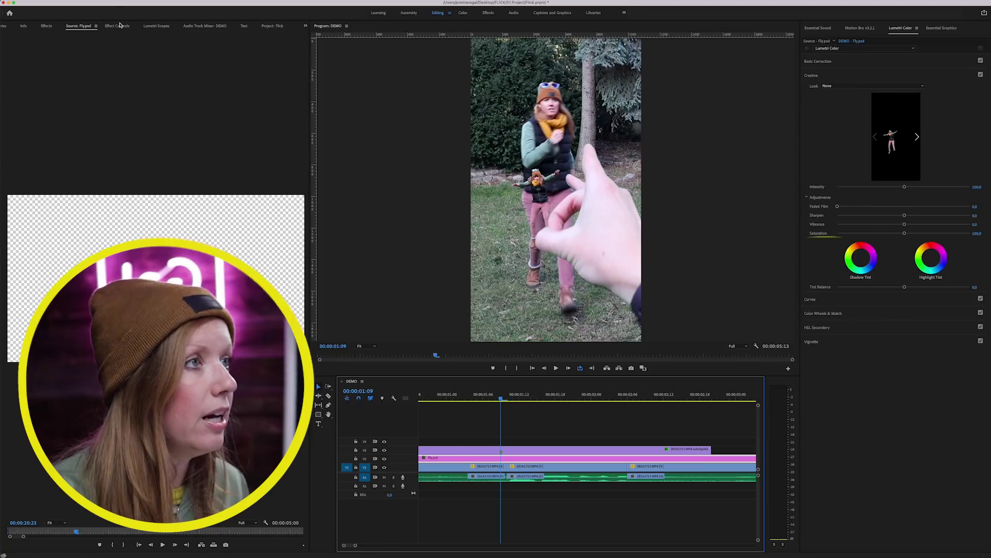
{"action": "left_click", "coordinate": [118, 25]}
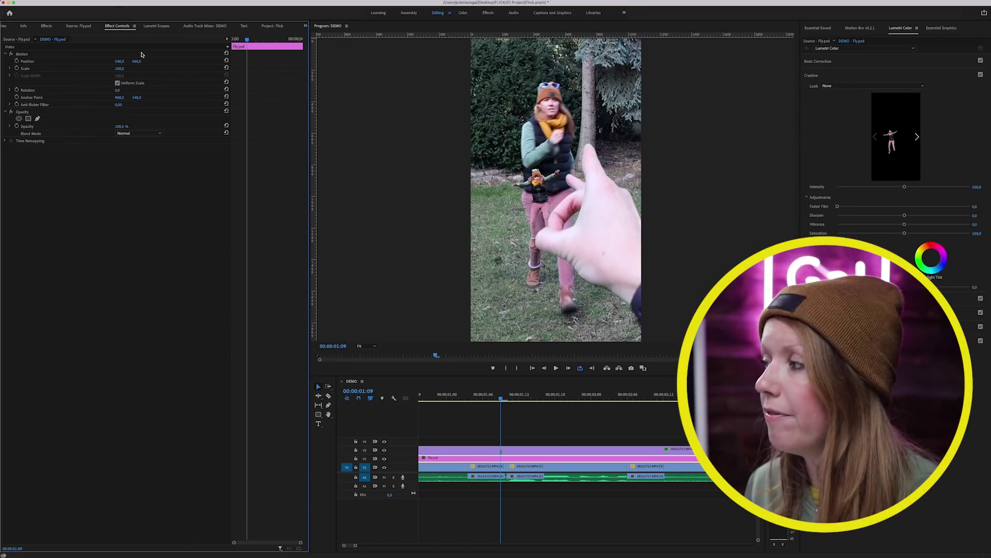
{"action": "left_click_drag", "start_coordinate": [120, 68], "coordinate": [120, 90]}
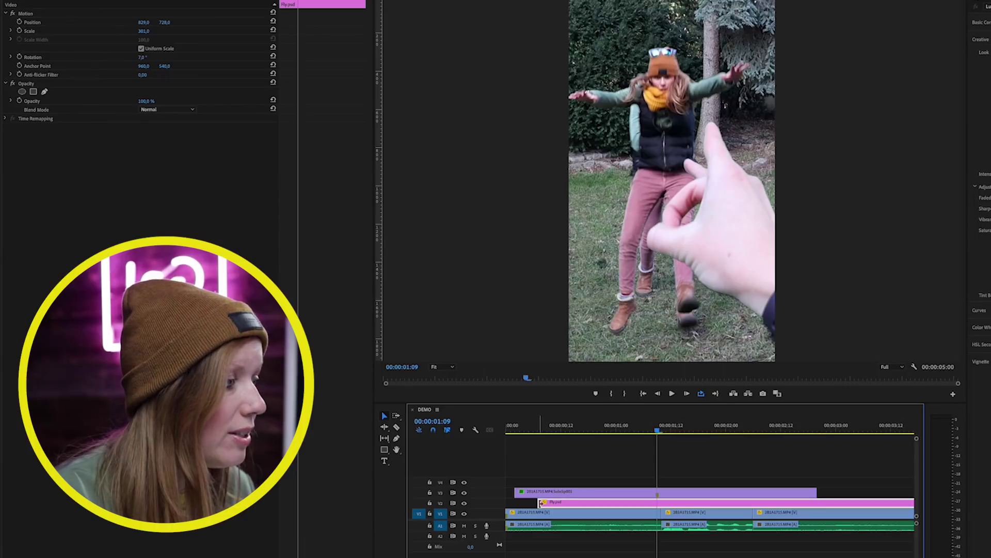
{"action": "left_click_drag", "start_coordinate": [540, 502], "coordinate": [664, 505]}
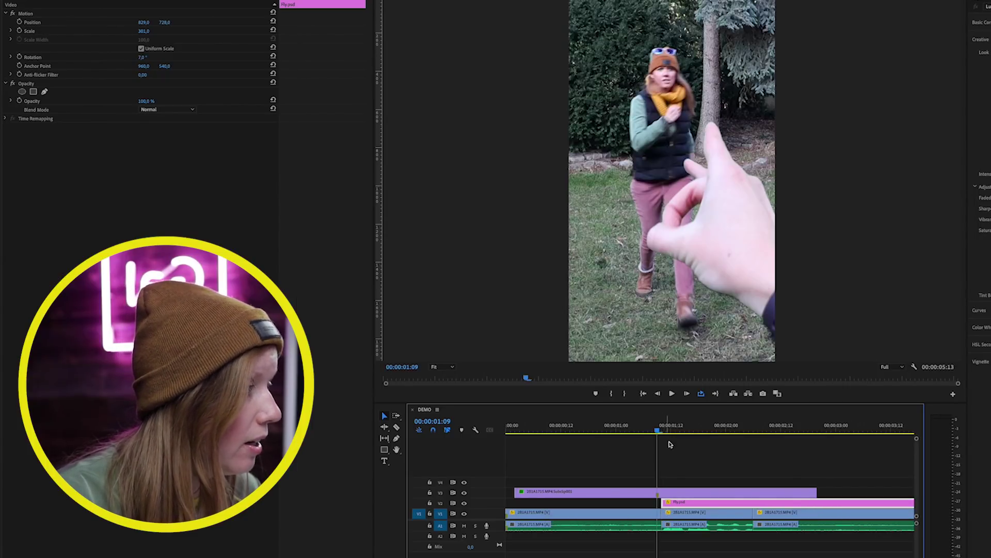
- Trim the end of Fly.psd to 00:00:02:08 in the DEMO sequence
{"action": "left_click_drag", "start_coordinate": [653, 430], "coordinate": [762, 447]}
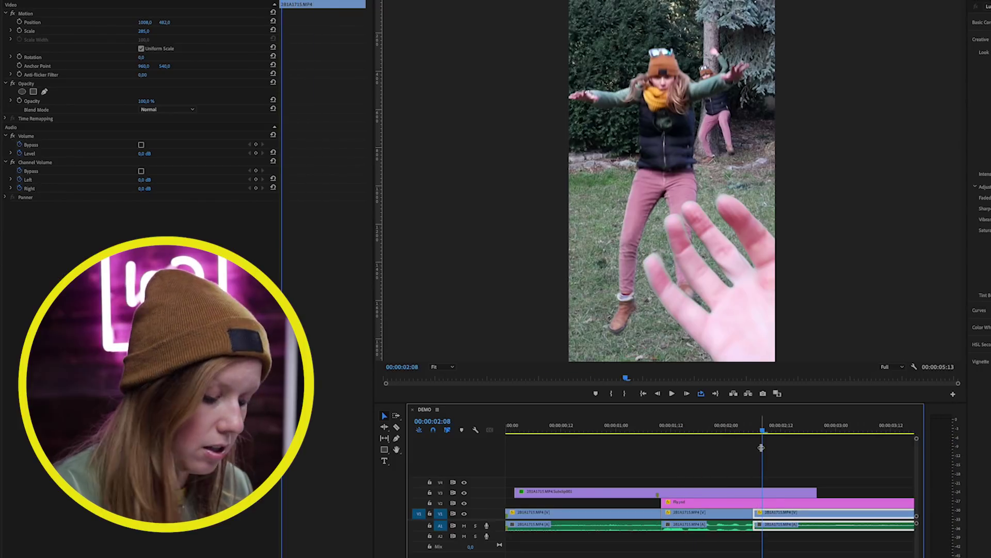
{"action": "left_click", "coordinate": [764, 503]}
{"action": "left_click", "coordinate": [779, 505]}
{"action": "key", "text": "Delete"}
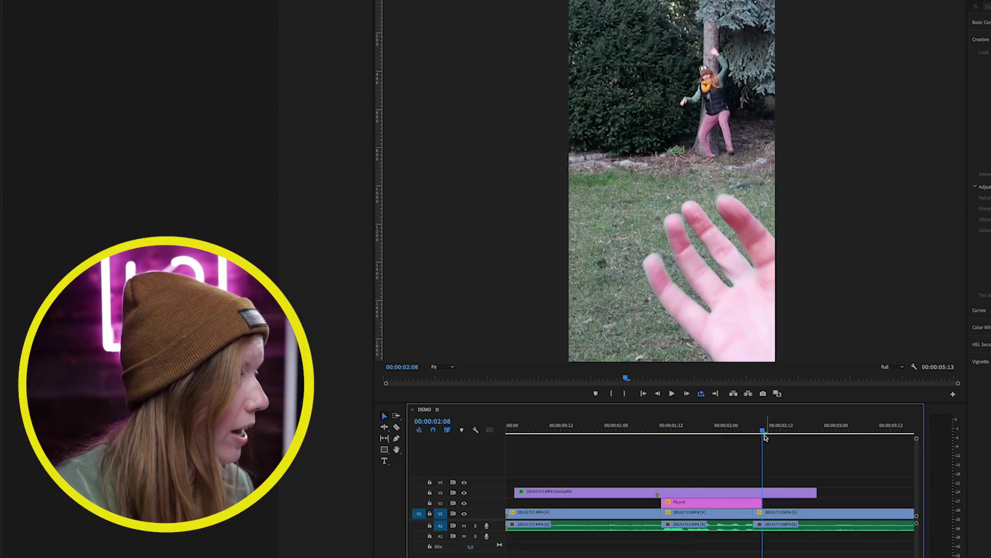
- Enable keyframing for Fly.psd's Position, Scale and Rotation at 00:00:01:10, the start of the clip
{"action": "left_click", "coordinate": [758, 427]}
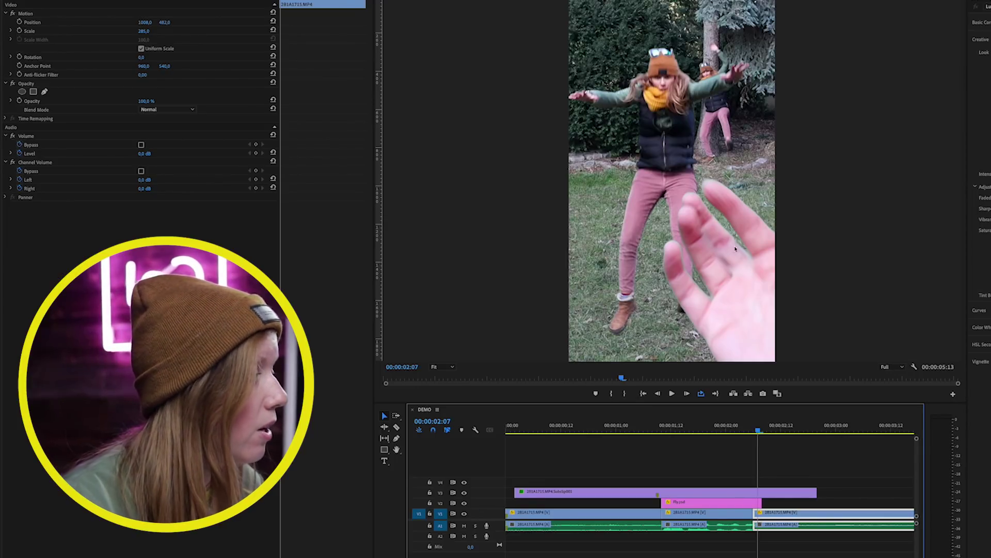
{"action": "left_click_drag", "start_coordinate": [690, 432], "coordinate": [662, 433]}
{"action": "left_click", "coordinate": [677, 511]}
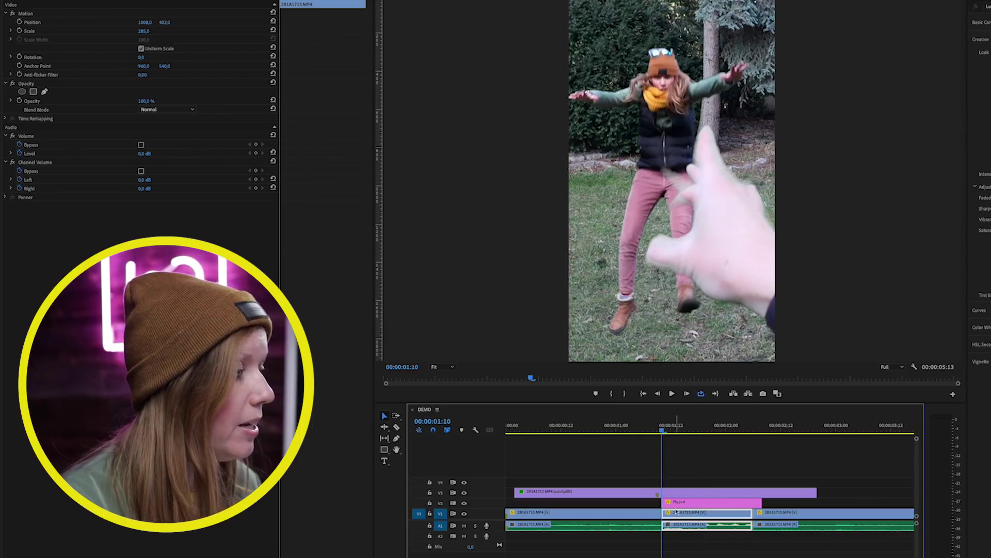
{"action": "left_click", "coordinate": [677, 505]}
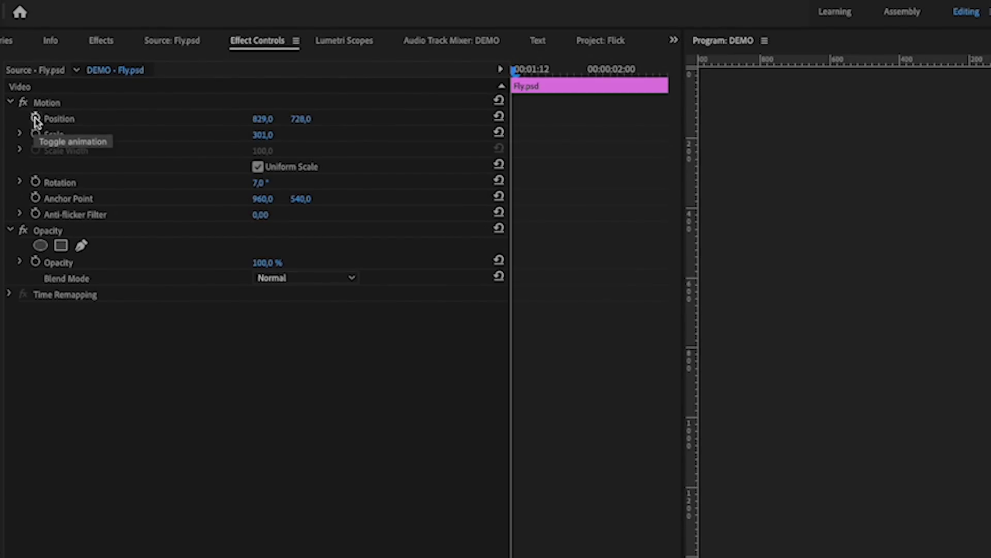
{"action": "left_click", "coordinate": [36, 119]}
{"action": "left_click", "coordinate": [35, 134]}
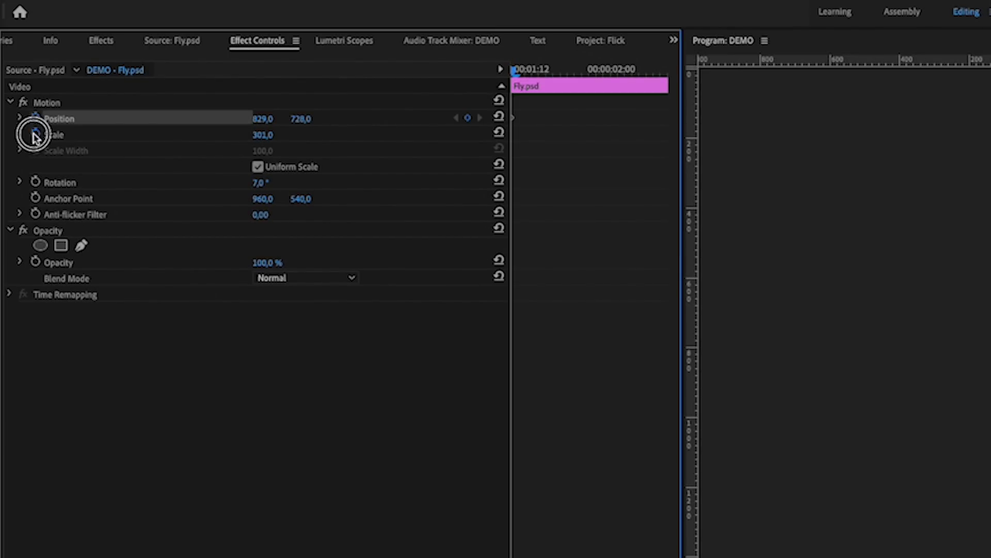
{"action": "left_click", "coordinate": [36, 182]}
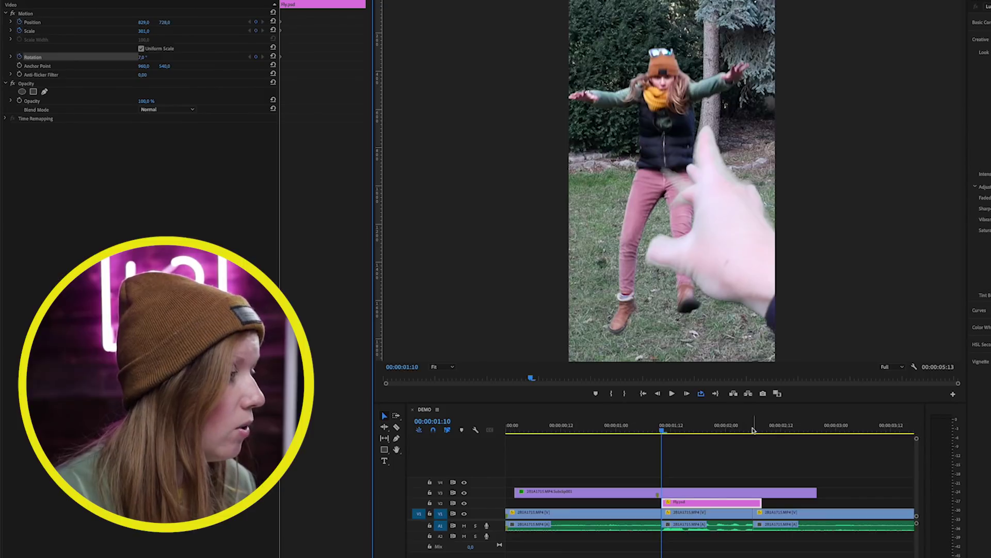
- Keyframe Fly.psd to match the figure at the tree with position 886, 484, scale 123 and rotation -6°, and play back the flight
{"action": "left_click", "coordinate": [754, 430]}
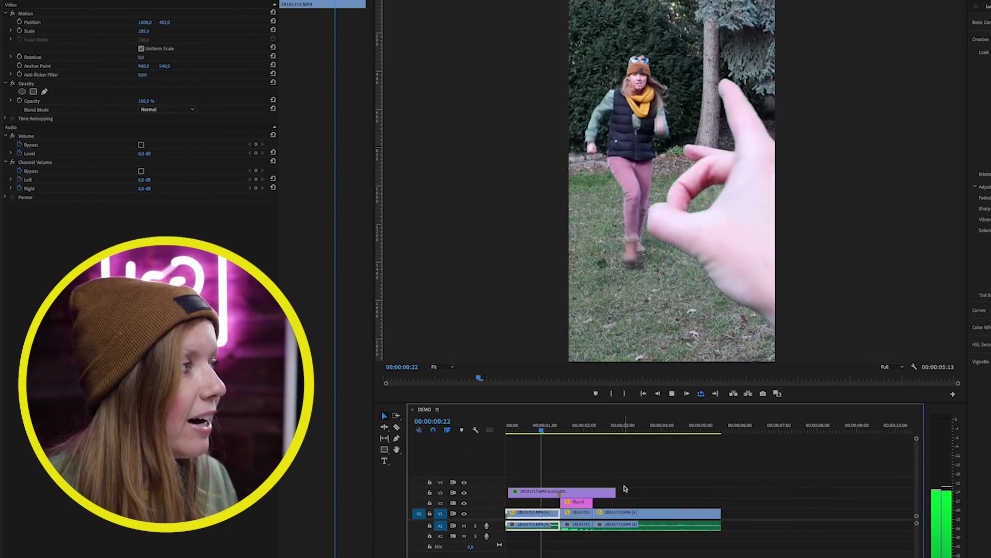
{"action": "key", "text": "space"}
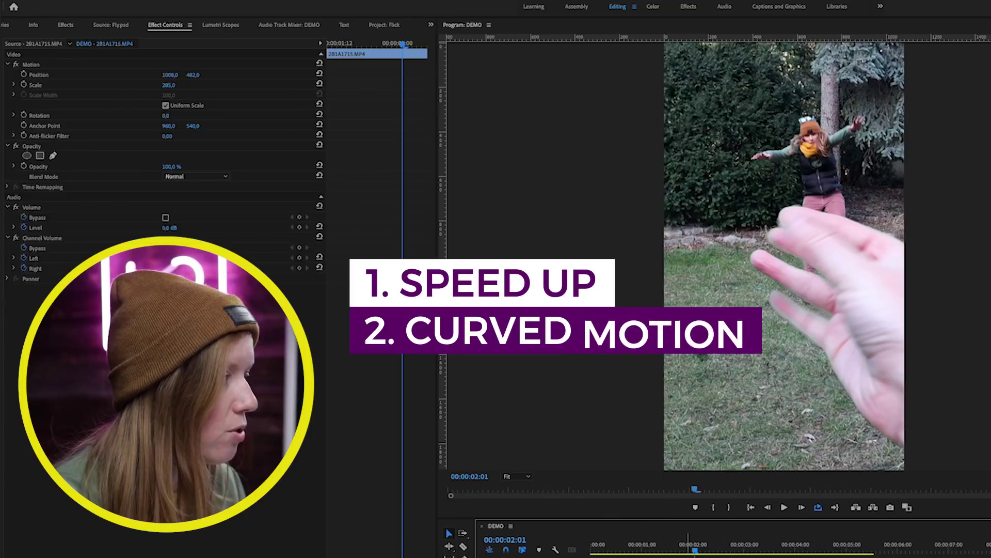
- Speed up the flight by moving Fly.psd's ending Position, Scale and Rotation keyframes earlier, to about 00:00:01:20
{"action": "left_click_drag", "start_coordinate": [415, 70], "coordinate": [370, 116]}
{"action": "left_click_drag", "start_coordinate": [353, 42], "coordinate": [387, 44]}
{"action": "left_click", "coordinate": [377, 129]}
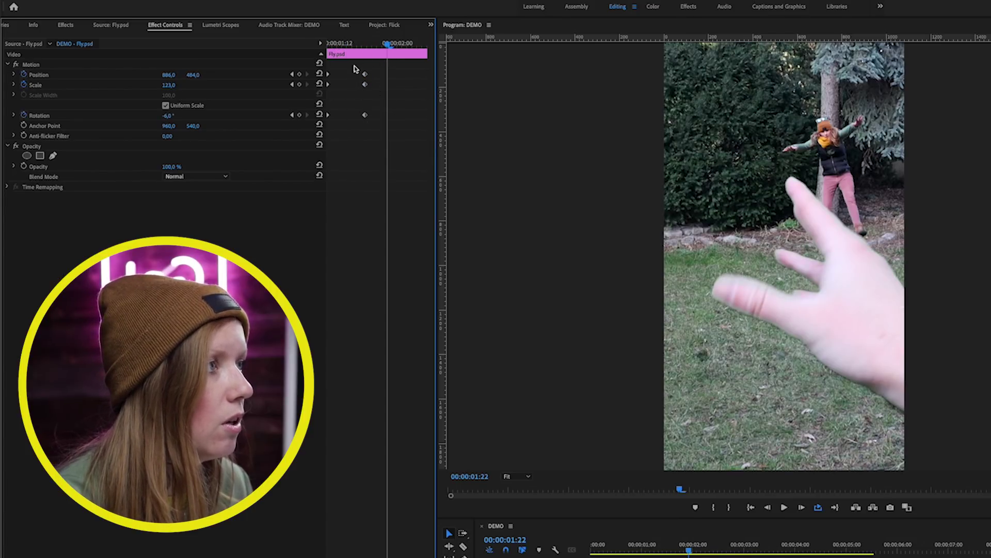
{"action": "left_click_drag", "start_coordinate": [383, 44], "coordinate": [376, 85]}
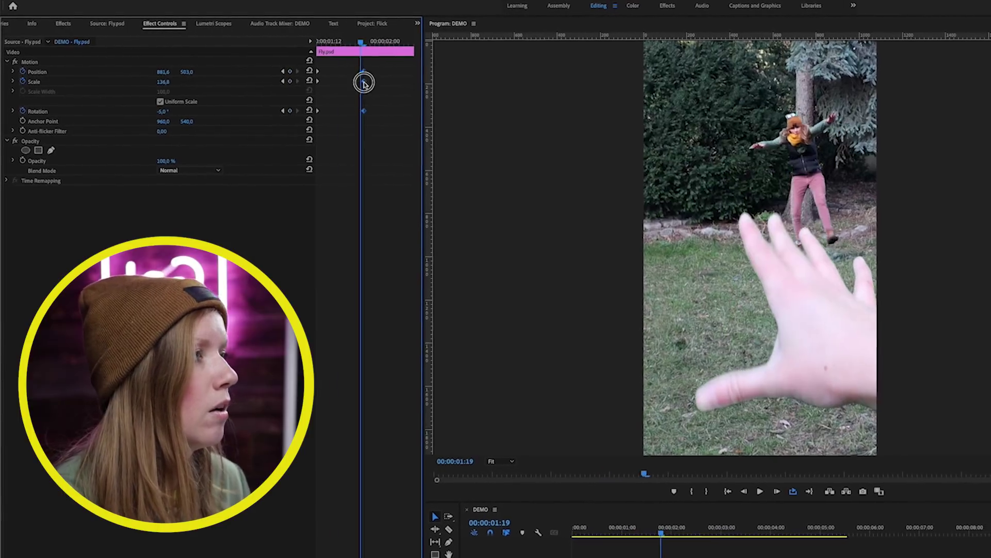
{"action": "mouse_move", "coordinate": [660, 524]}
{"action": "left_mouse_down"}
{"action": "mouse_move", "coordinate": [619, 522]}
{"action": "mouse_move", "coordinate": [642, 520]}
{"action": "left_mouse_up"}
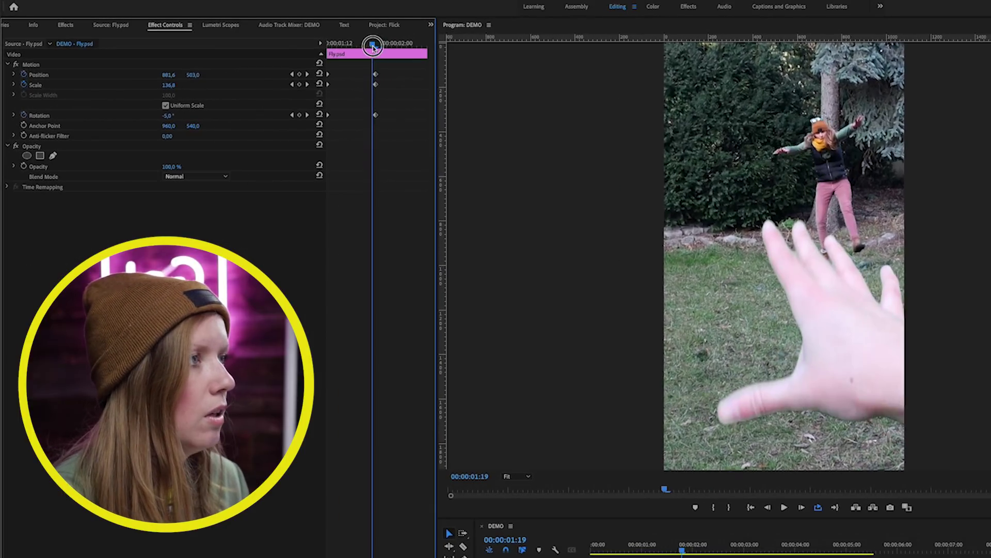
- Cut Fly.psd and the clean plate clip beneath it at 00:00:01:22
{"action": "mouse_move", "coordinate": [373, 47]}
{"action": "left_mouse_down"}
{"action": "mouse_move", "coordinate": [362, 46]}
{"action": "mouse_move", "coordinate": [390, 48]}
{"action": "left_mouse_up"}
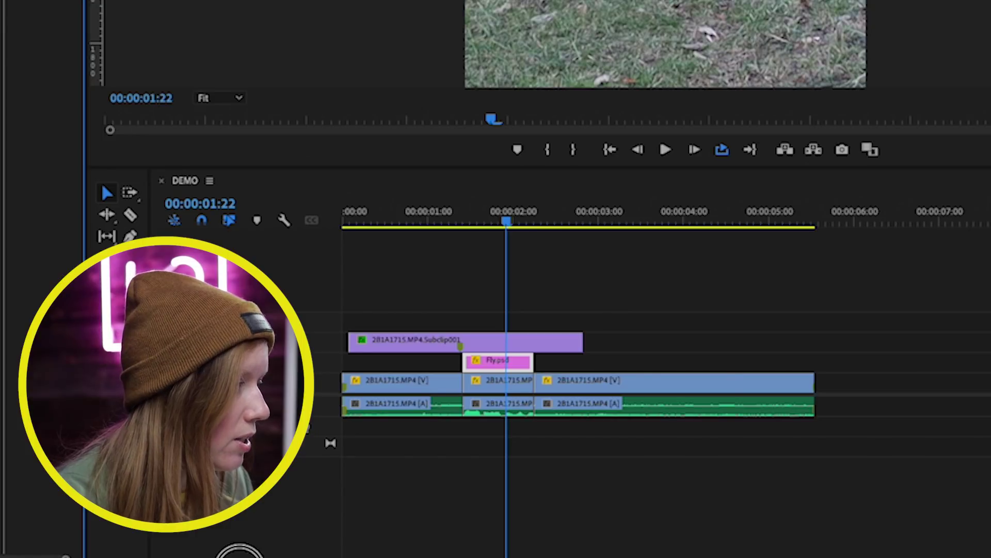
{"action": "key", "text": "equal"}
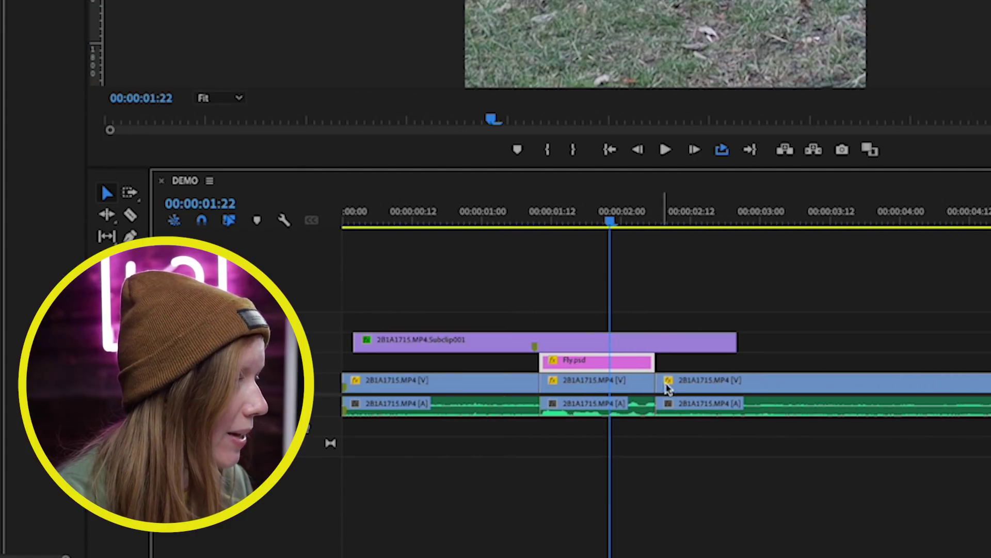
{"action": "key", "text": "c"}
{"action": "left_click", "coordinate": [610, 362]}
{"action": "left_click", "coordinate": [609, 406]}
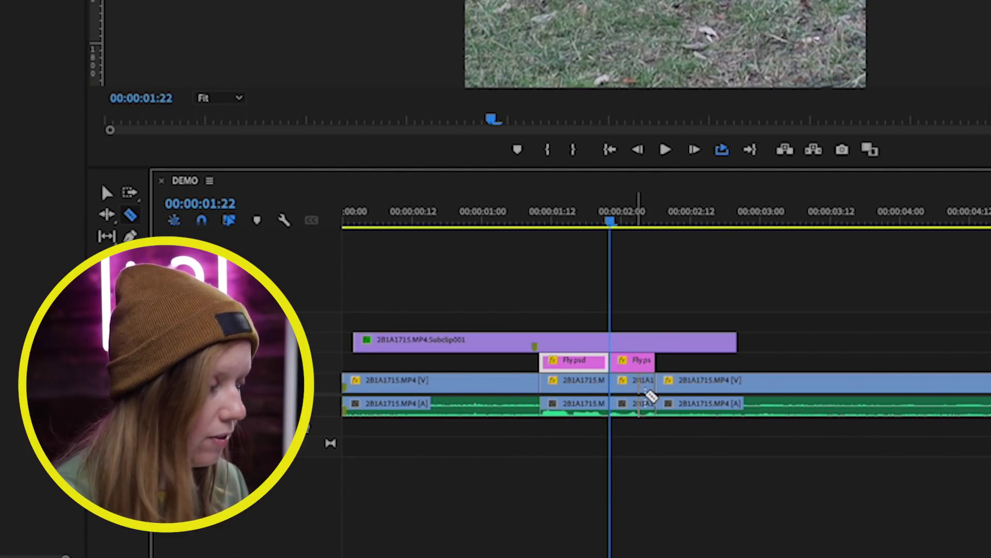
- Delete the cut-off ends of Fly.psd and the clean plate, close the remaining gap, and play back the result
{"action": "key", "text": "v"}
{"action": "left_click_drag", "start_coordinate": [644, 425], "coordinate": [642, 364]}
{"action": "key", "text": "Delete"}
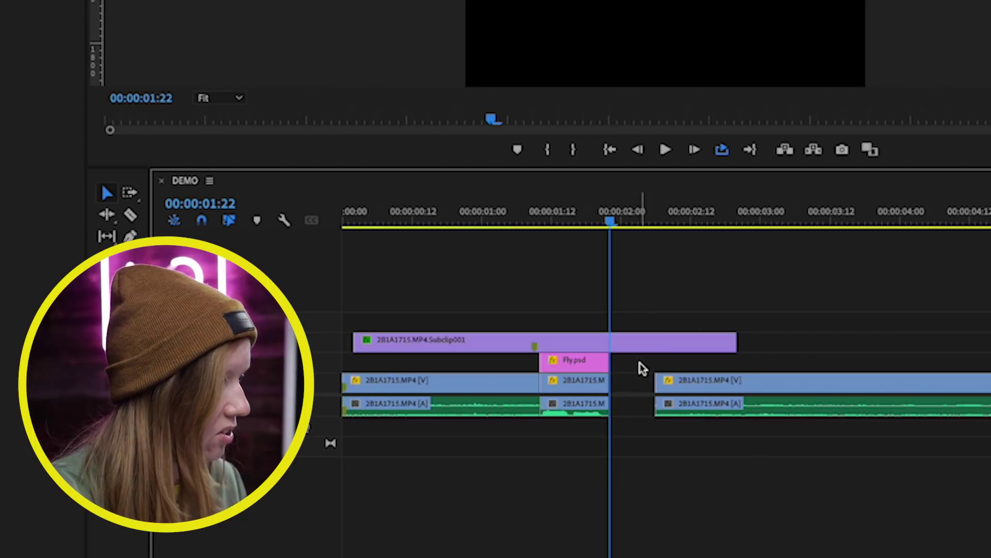
{"action": "left_click", "coordinate": [640, 391]}
{"action": "key", "text": "Delete"}
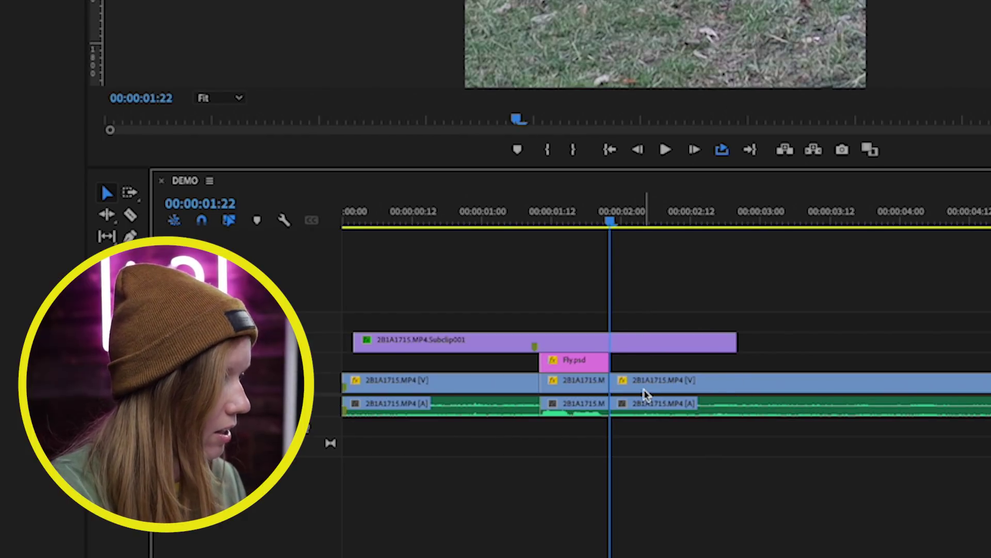
{"action": "left_click", "coordinate": [432, 228]}
{"action": "key", "text": "space"}
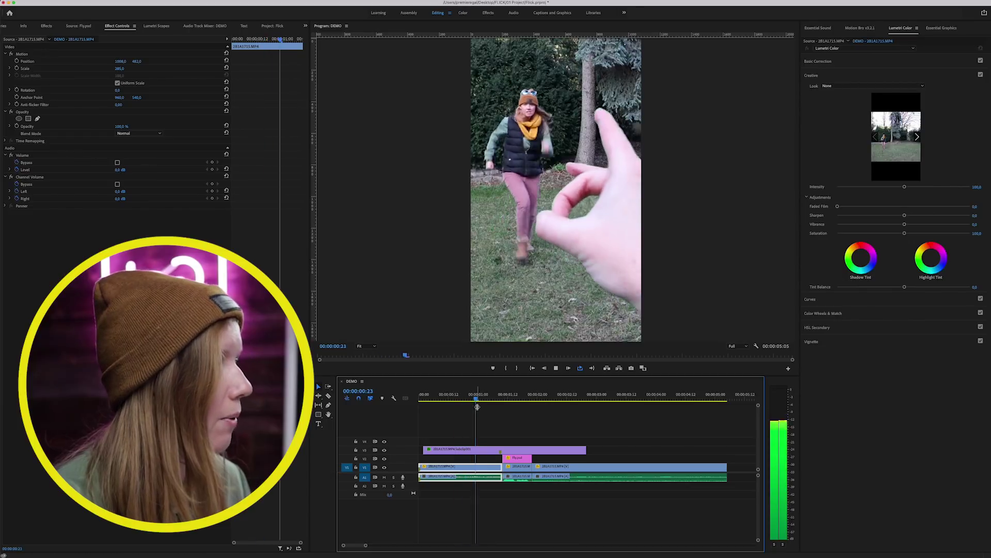
- Apply Ease In temporal interpolation to Fly.psd's ending Position and Scale keyframes
{"action": "left_click", "coordinate": [518, 474]}
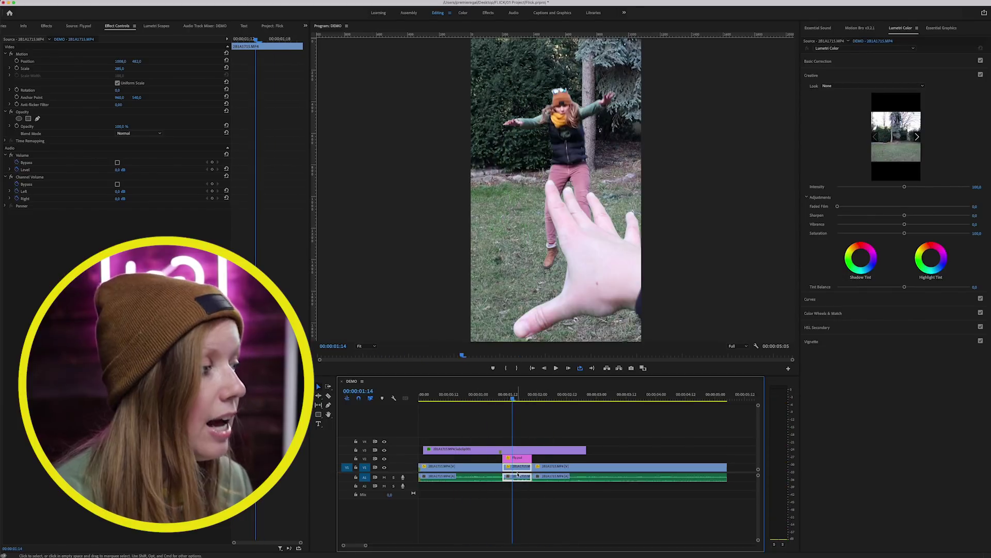
{"action": "left_click", "coordinate": [519, 459]}
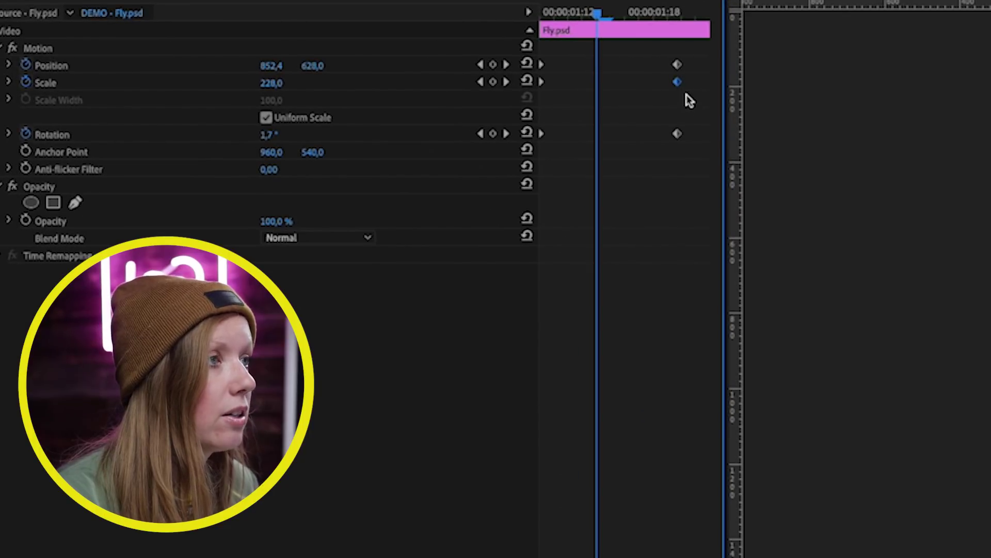
{"action": "left_click", "coordinate": [677, 65], "text": "ctrl"}
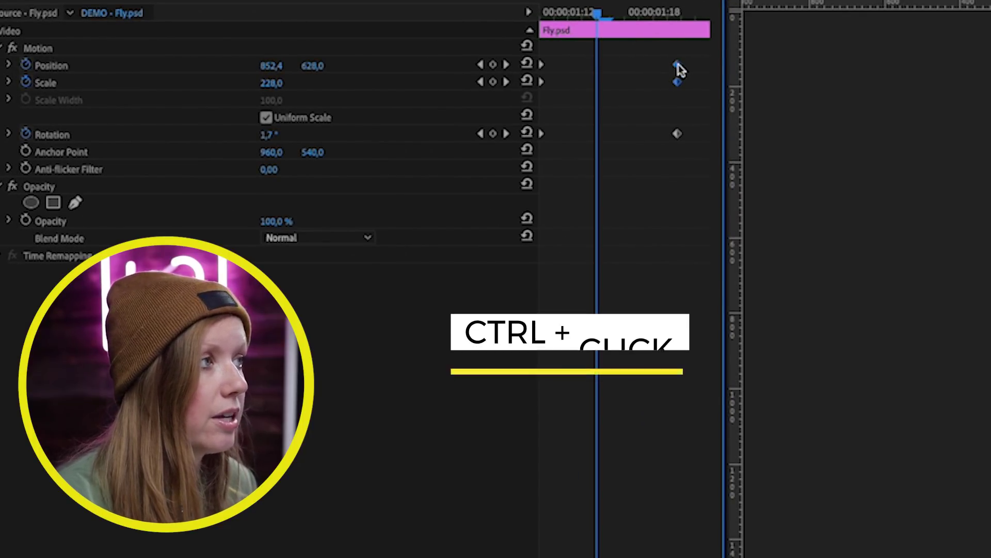
{"action": "right_click", "coordinate": [679, 72]}
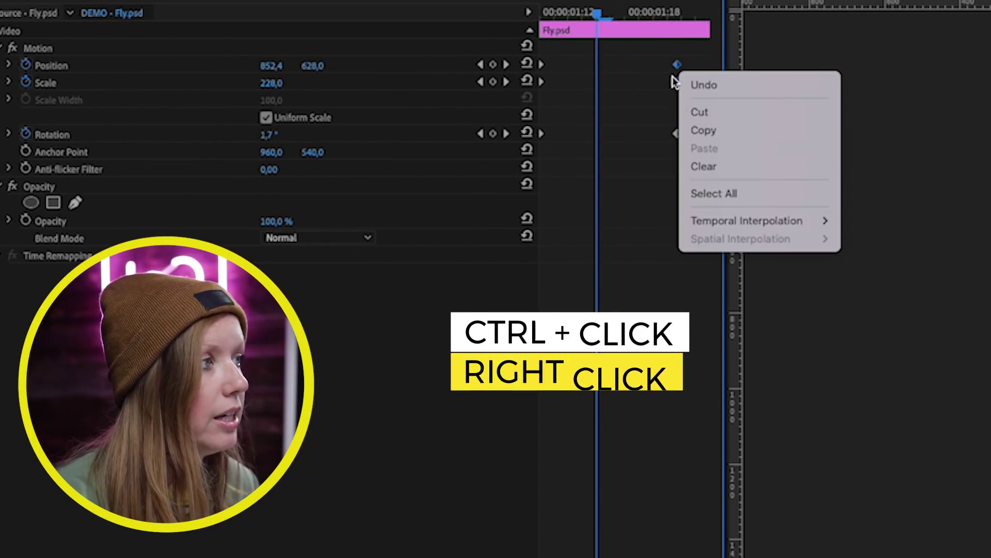
{"action": "mouse_move", "coordinate": [766, 227]}
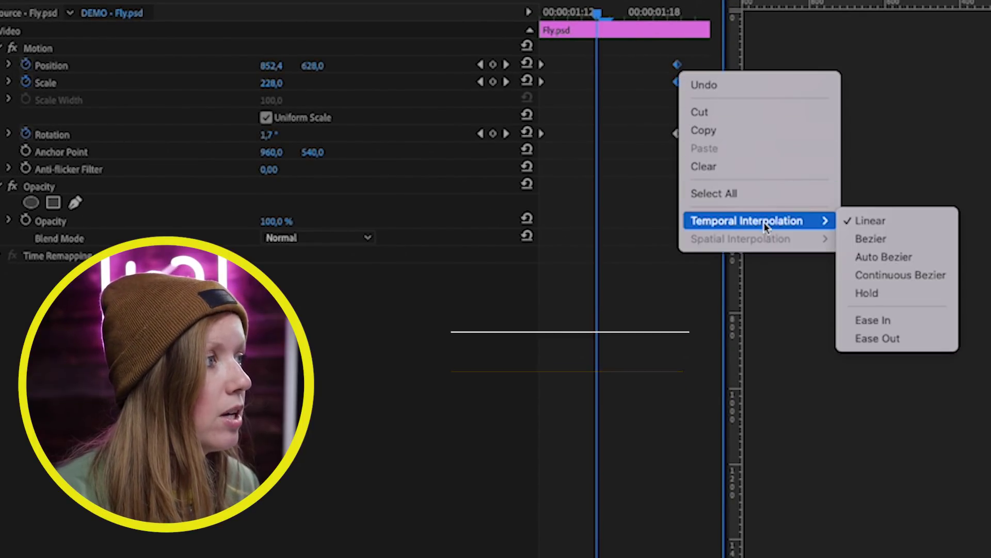
{"action": "left_click", "coordinate": [876, 320]}
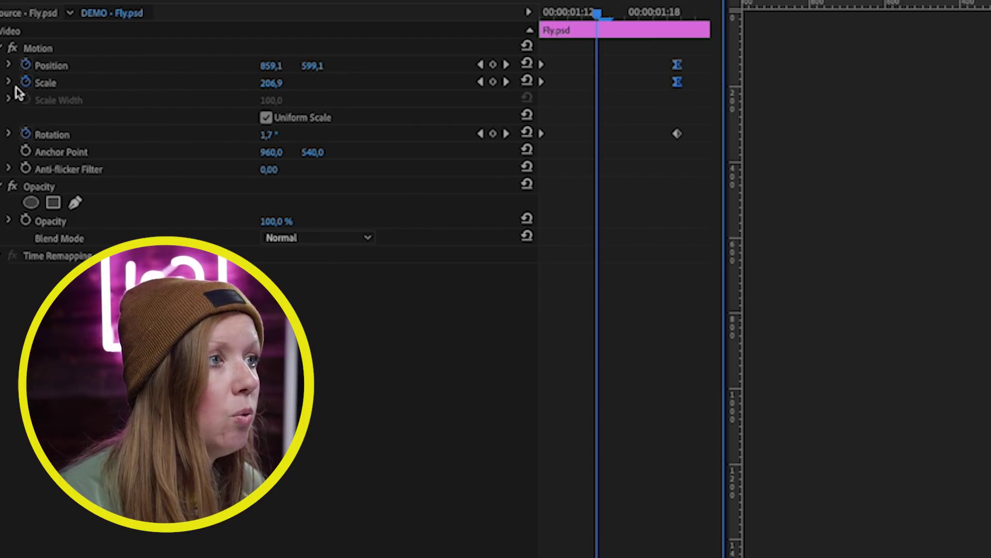
- Reshape Fly.psd's Position velocity curve for a fast launch that slows toward the tree, and review the flight at 00:00:01:14
{"action": "left_click", "coordinate": [9, 65]}
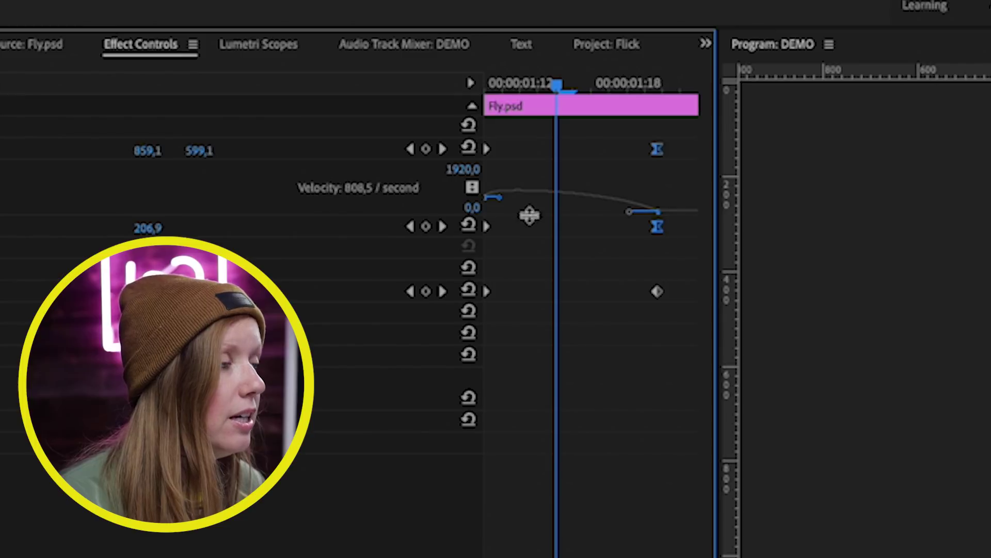
{"action": "mouse_move", "coordinate": [557, 101]}
{"action": "left_mouse_down"}
{"action": "mouse_move", "coordinate": [480, 99]}
{"action": "mouse_move", "coordinate": [651, 89]}
{"action": "mouse_move", "coordinate": [454, 105]}
{"action": "mouse_move", "coordinate": [546, 103]}
{"action": "left_mouse_up"}
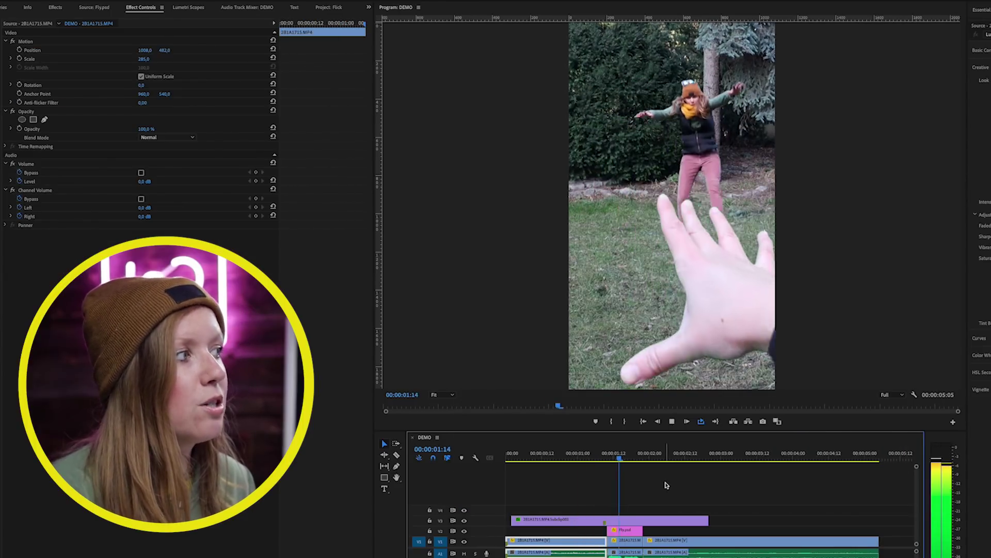
{"action": "key", "text": "space"}
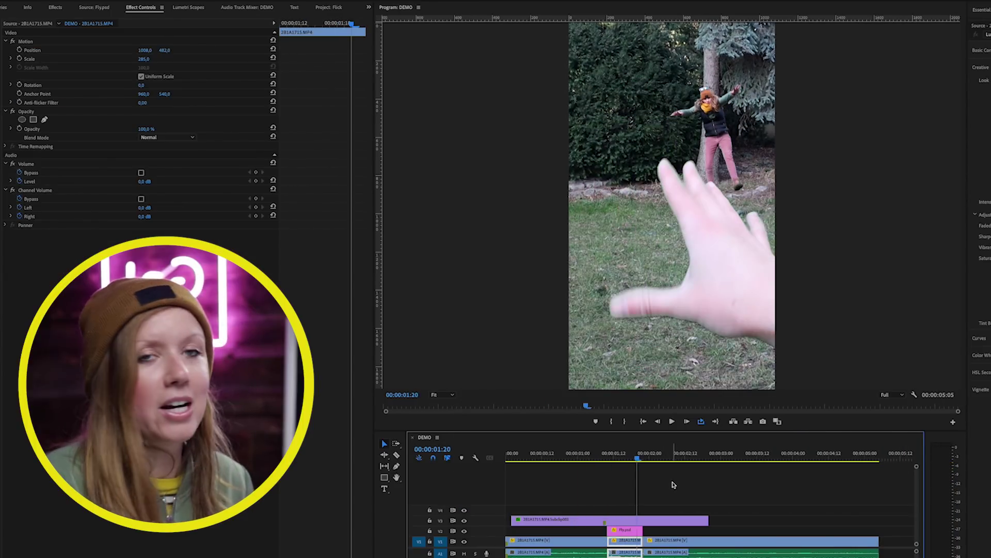
{"action": "mouse_move", "coordinate": [632, 456]}
{"action": "left_mouse_down"}
{"action": "mouse_move", "coordinate": [657, 456]}
{"action": "mouse_move", "coordinate": [590, 457]}
{"action": "mouse_move", "coordinate": [665, 457]}
{"action": "mouse_move", "coordinate": [619, 455]}
{"action": "left_mouse_up"}
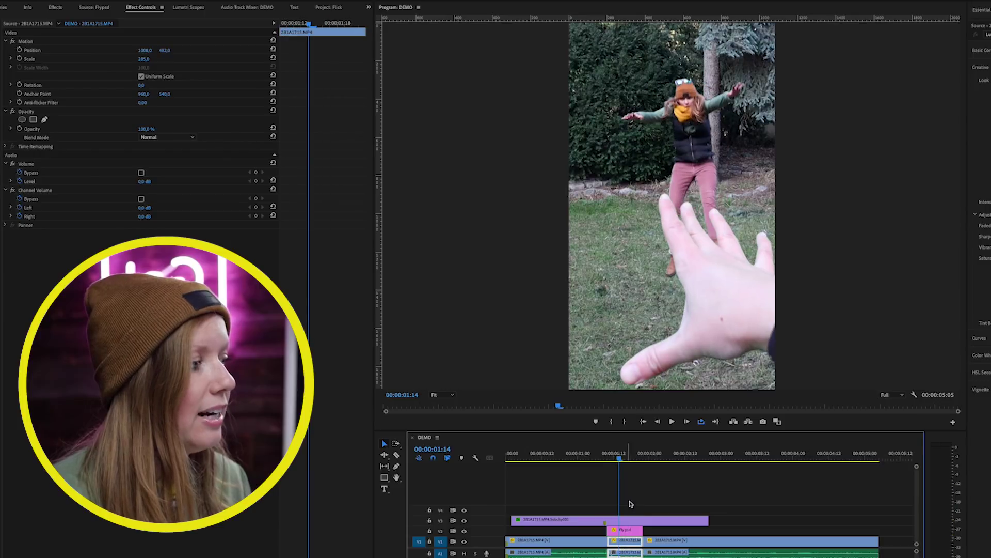
- Find the Gaussian Blur effect and apply it to Fly.psd on V2
{"action": "left_click", "coordinate": [628, 532]}
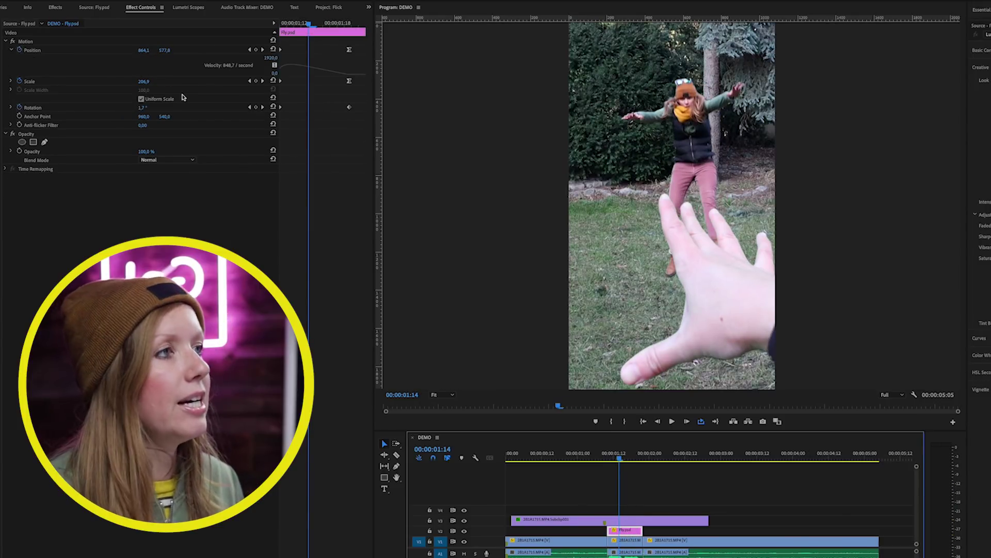
{"action": "left_click", "coordinate": [56, 8]}
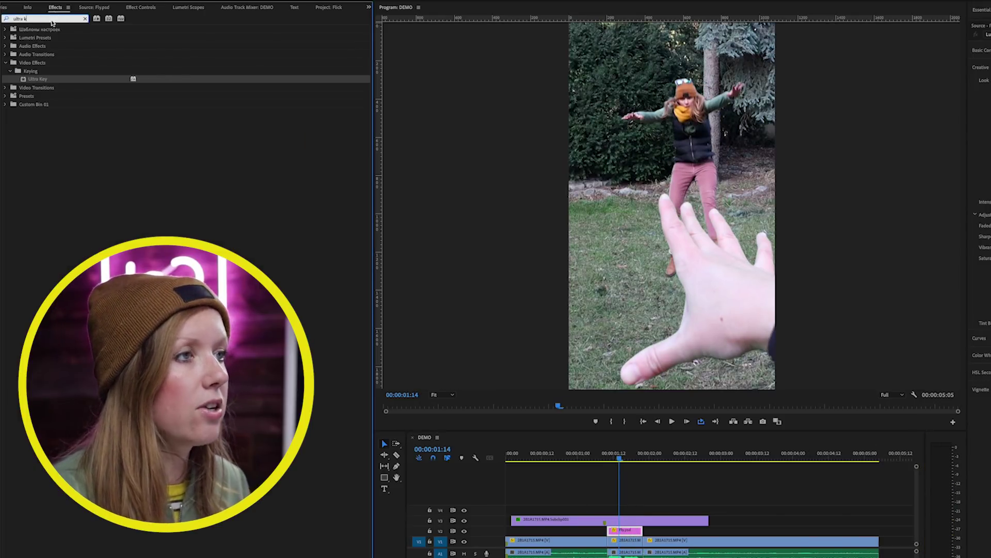
{"action": "type", "text": "gaussia"}
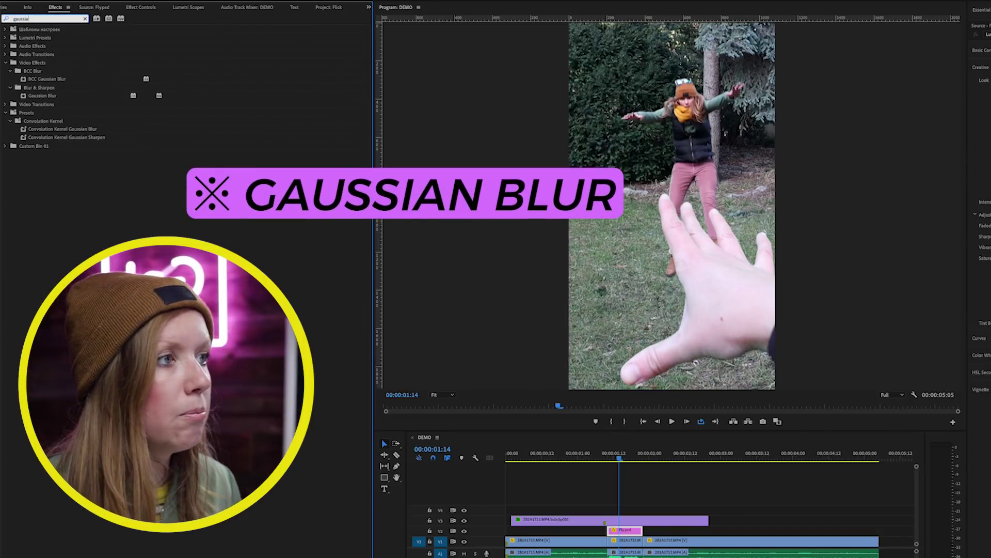
{"action": "left_click_drag", "start_coordinate": [44, 98], "coordinate": [629, 534]}
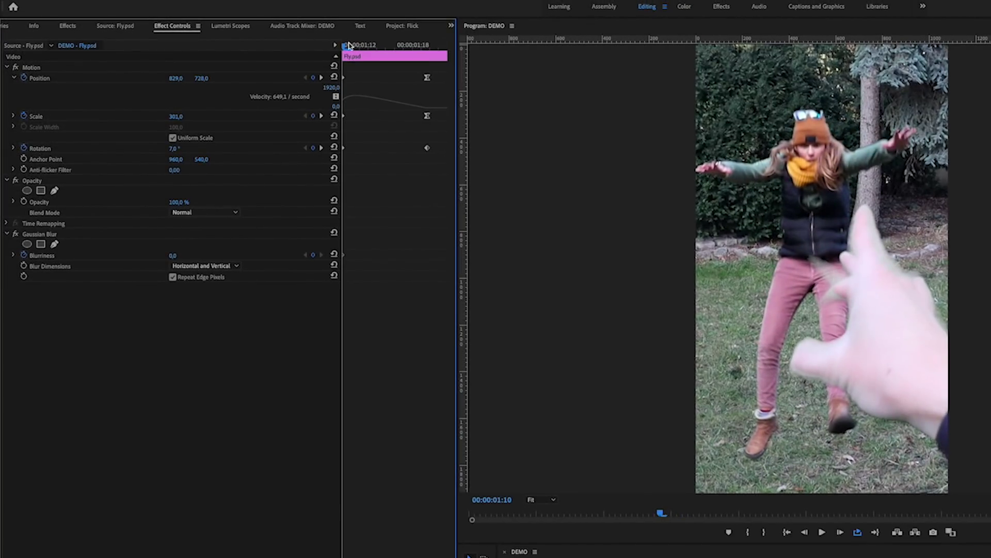
- Keyframe Fly.psd's Gaussian Blur Blurriness from 0 at 00:00:01:10 to 6 shortly after, and add a keyframe holding 6 at 00:00:01:18
{"action": "left_click_drag", "start_coordinate": [349, 46], "coordinate": [357, 45]}
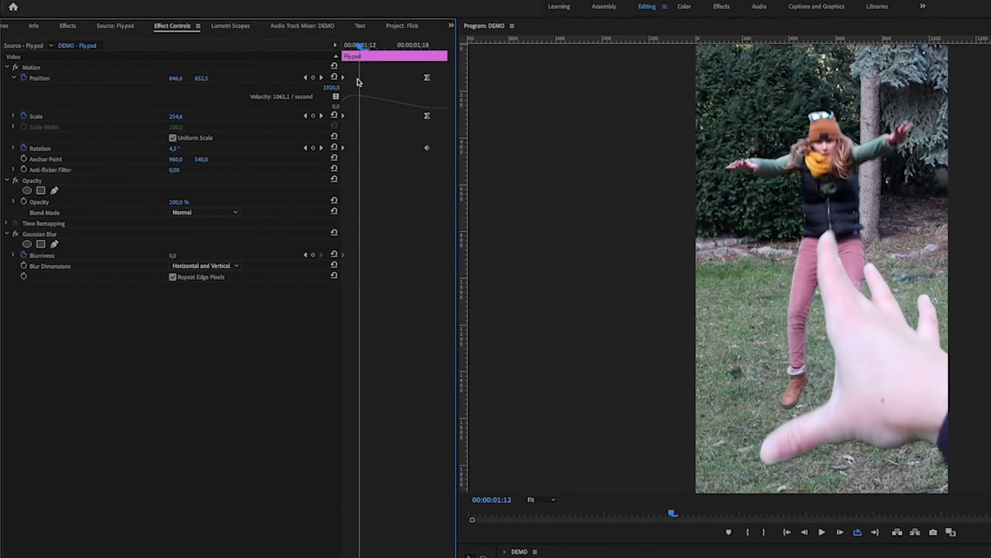
{"action": "key", "text": "Return"}
{"action": "left_click_drag", "start_coordinate": [388, 45], "coordinate": [419, 48]}
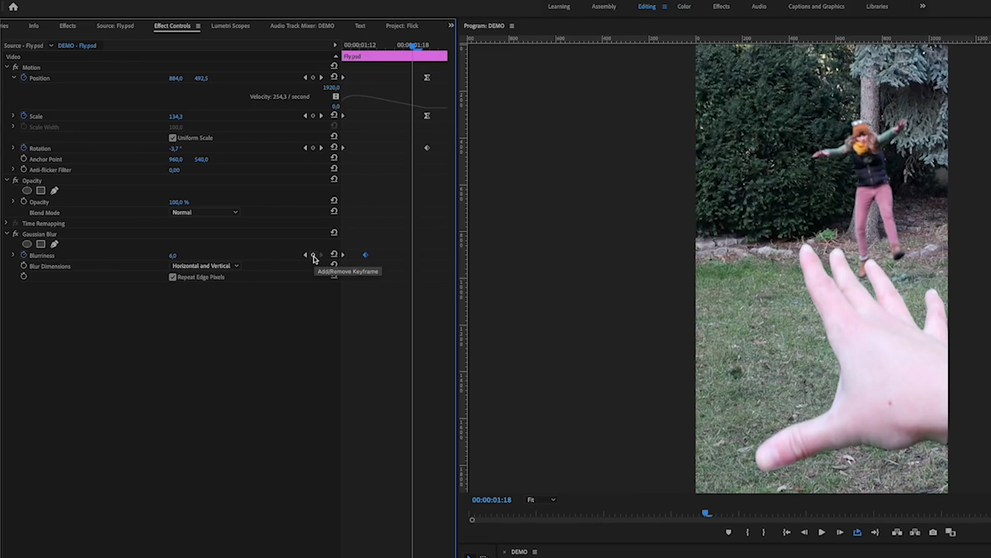
{"action": "left_click_drag", "start_coordinate": [420, 42], "coordinate": [428, 42]}
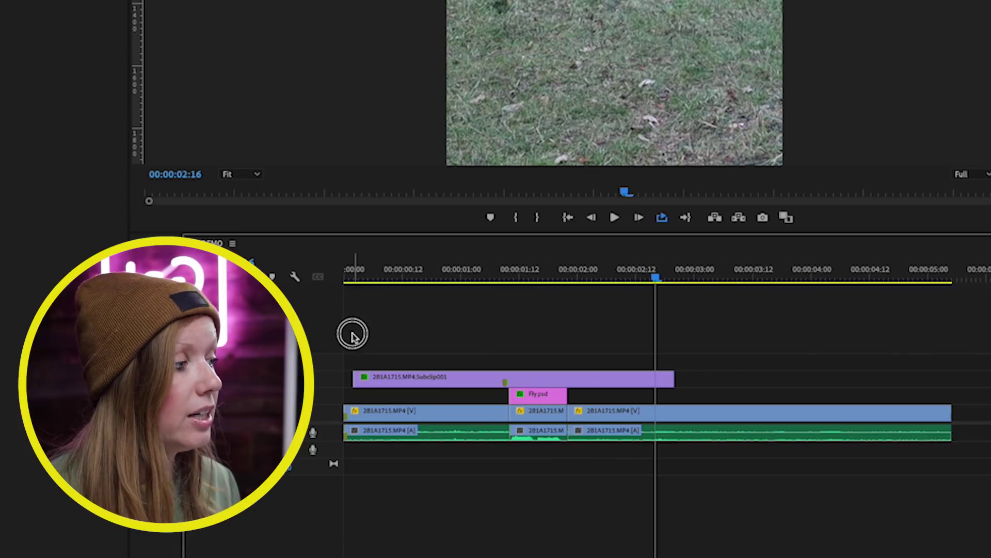
- Nest all the clips in the DEMO sequence into a nested sequence named FLICK NEST
{"action": "left_click_drag", "start_coordinate": [353, 335], "coordinate": [769, 493]}
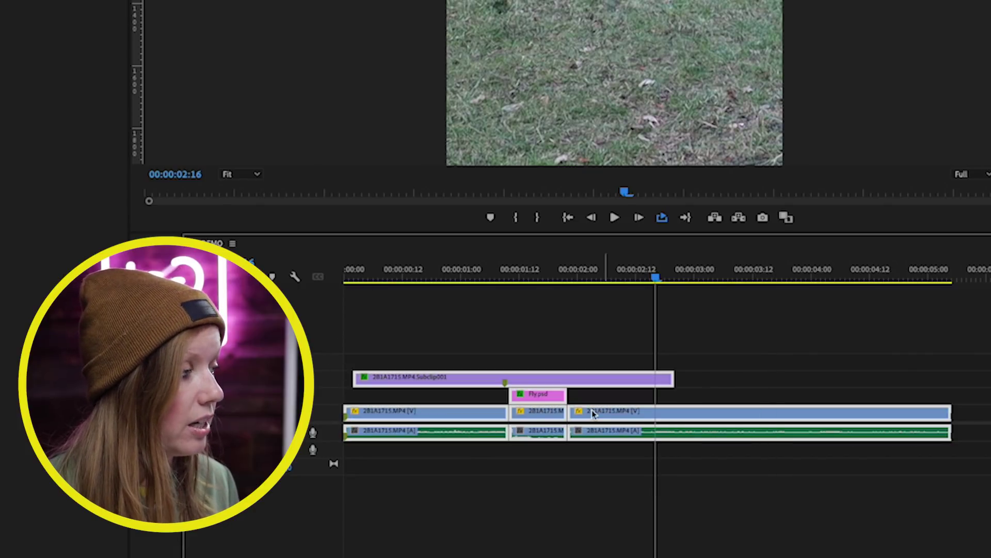
{"action": "right_click", "coordinate": [525, 380]}
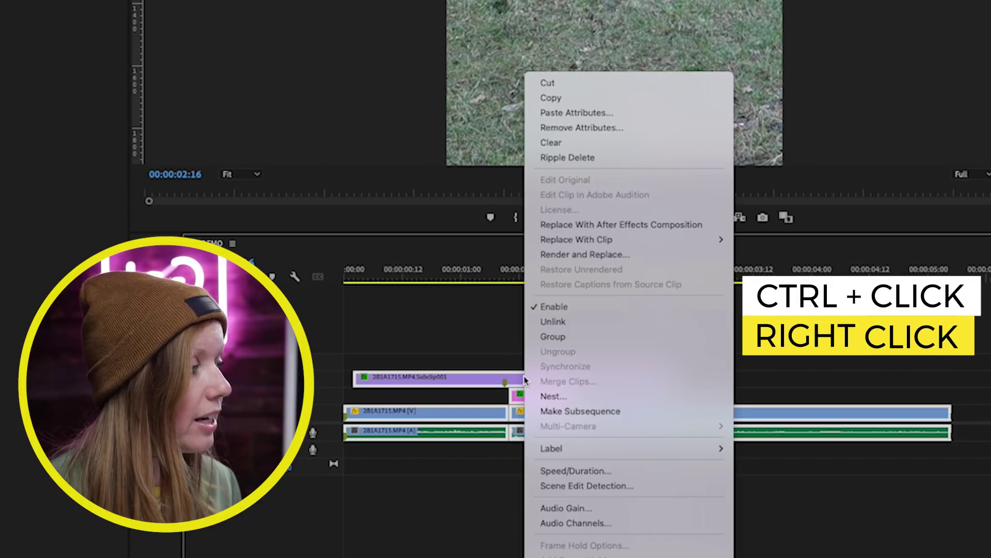
{"action": "left_click", "coordinate": [551, 396]}
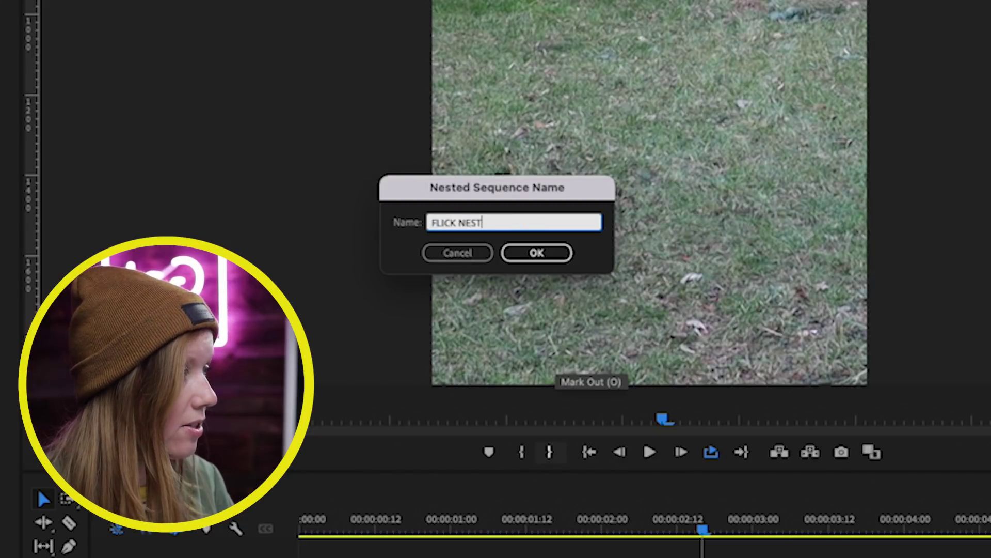
{"action": "key", "text": "Return"}
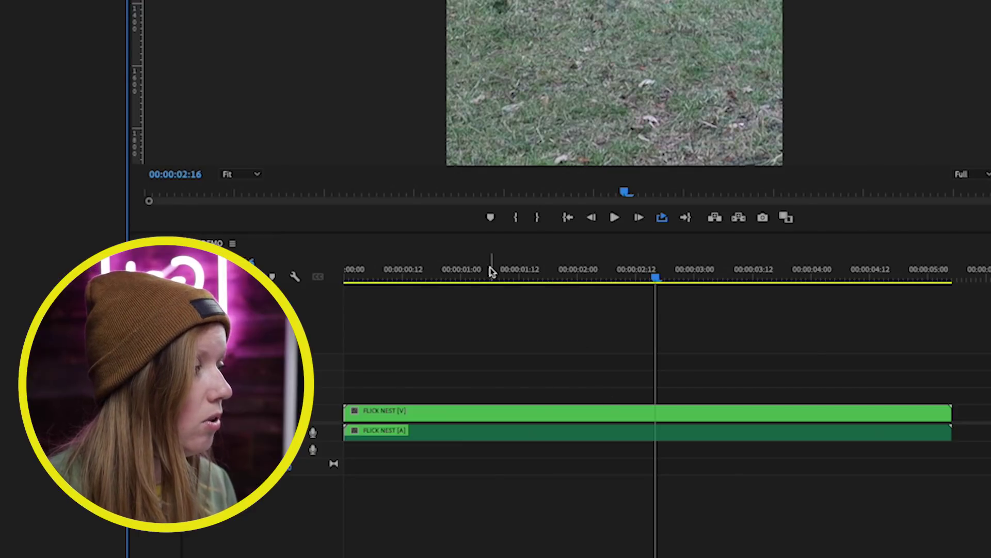
- Apply the Medium_1 preset from the Shake Camera Presets Pack to the FLICK NEST clip
{"action": "left_click", "coordinate": [491, 272]}
{"action": "left_click", "coordinate": [484, 411]}
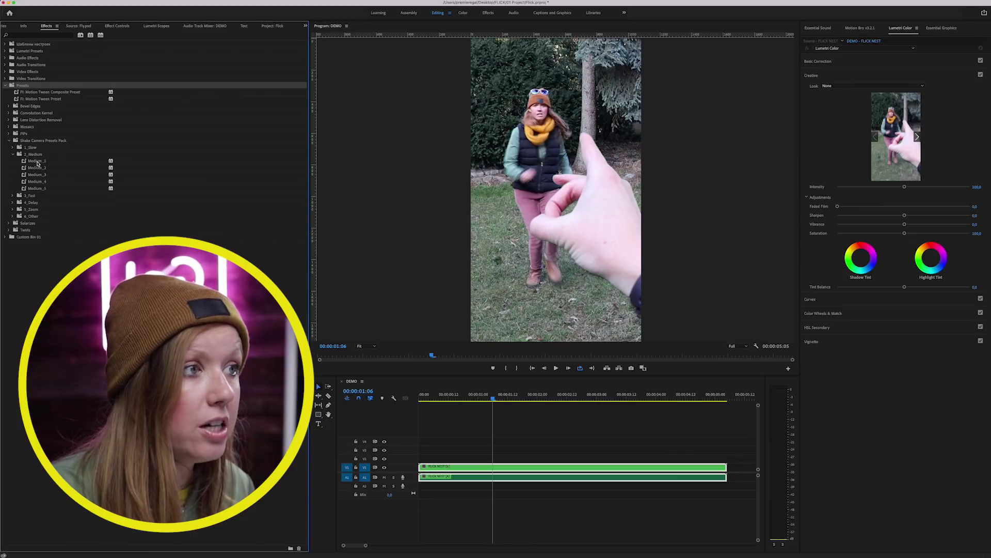
{"action": "left_click", "coordinate": [28, 163]}
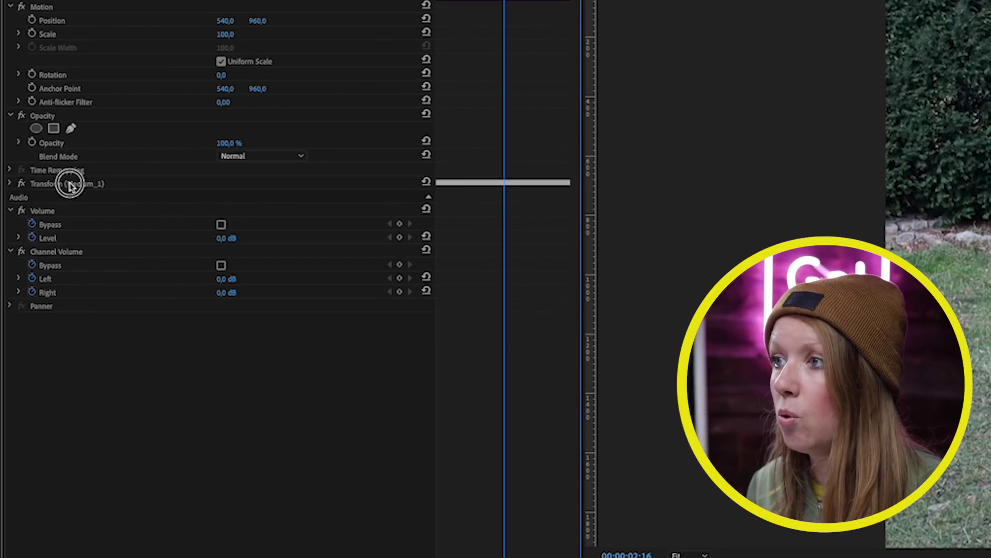
- Examine the Position keyframes and velocity graph of FLICK NEST's Transform (Medium_1) effect, then collapse the effect
{"action": "left_click", "coordinate": [31, 183]}
{"action": "left_click", "coordinate": [8, 184]}
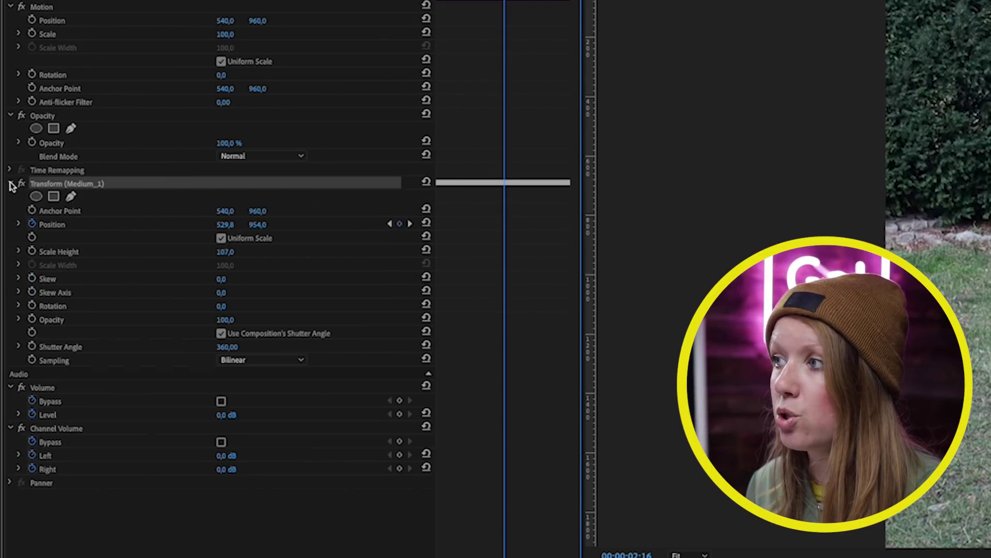
{"action": "left_click", "coordinate": [19, 224]}
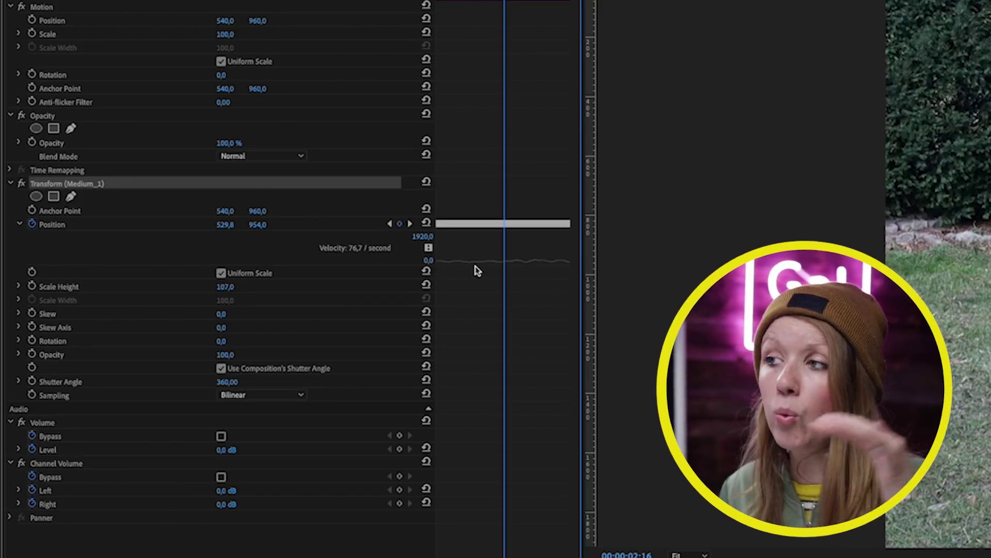
{"action": "left_click", "coordinate": [10, 183]}
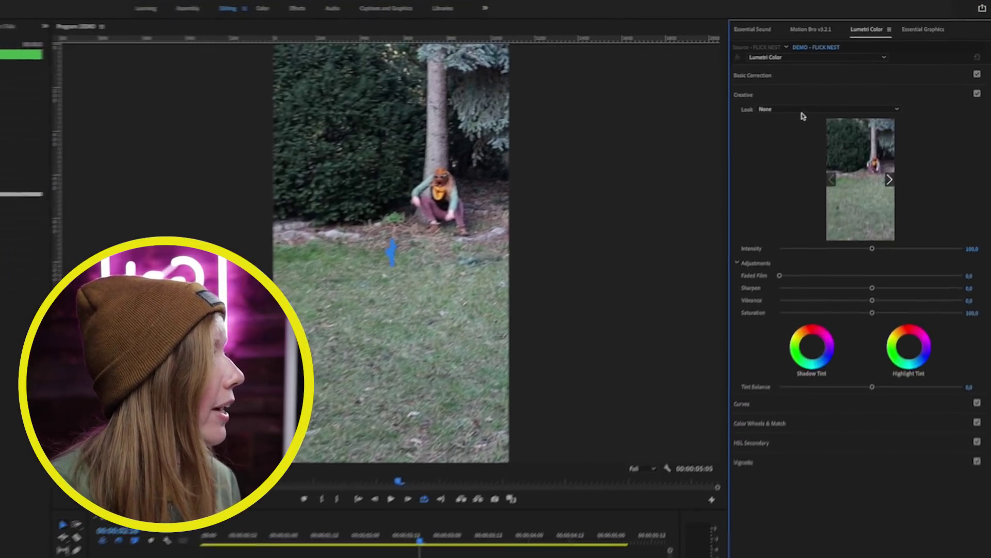
- Grade FLICK NEST with Lumetri Color at Contrast 12.4, Shadows -11.9 and Whites -12.4, and play the sequence from the start
{"action": "left_click", "coordinate": [803, 115]}
{"action": "left_click", "coordinate": [802, 214]}
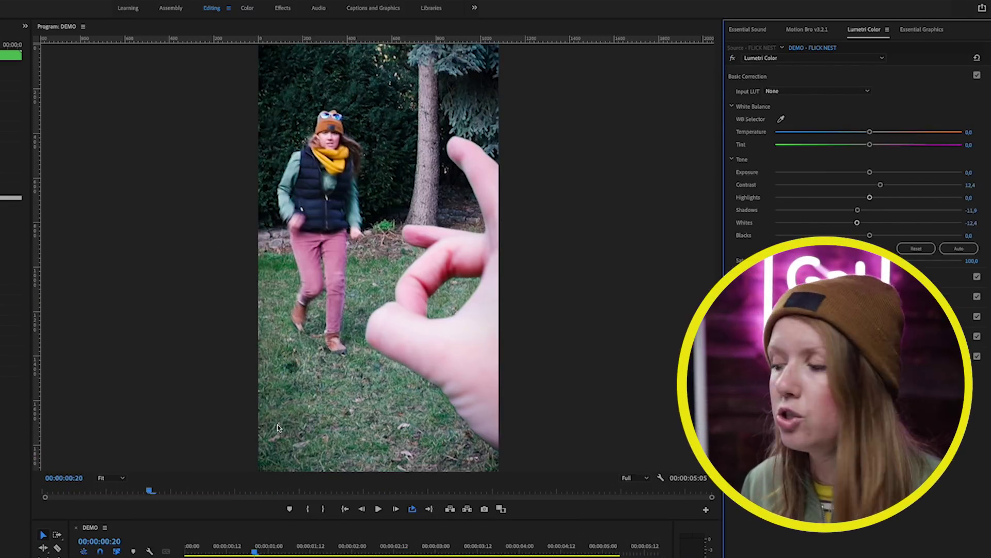
{"action": "left_click", "coordinate": [254, 548]}
{"action": "key", "text": "Home"}
{"action": "key", "text": "space"}
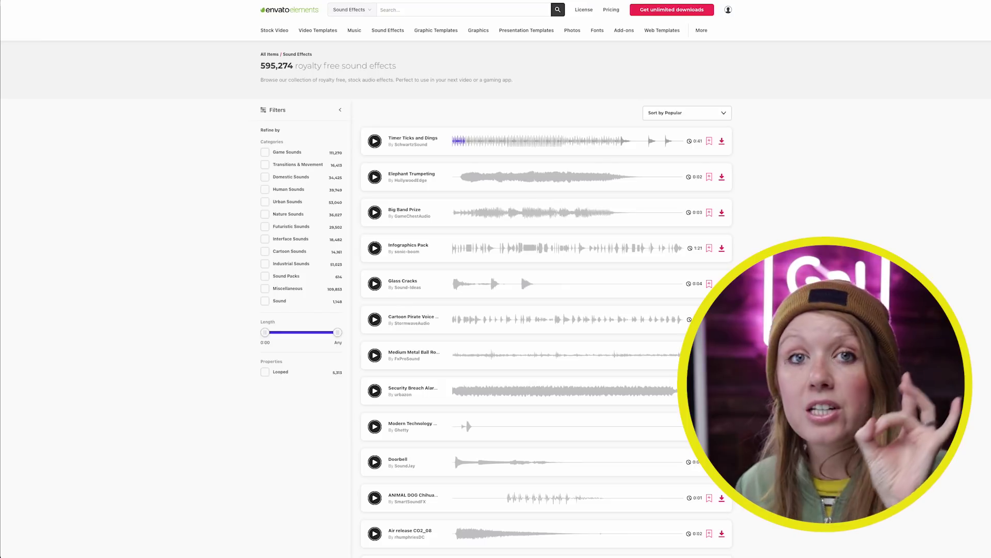
- Switch to Envato Elements, find fly swat sound effects, audition Paper Slap 2 and Paper Slap 1, and download Paper Slap 2
{"action": "mouse_move", "coordinate": [395, 28]}
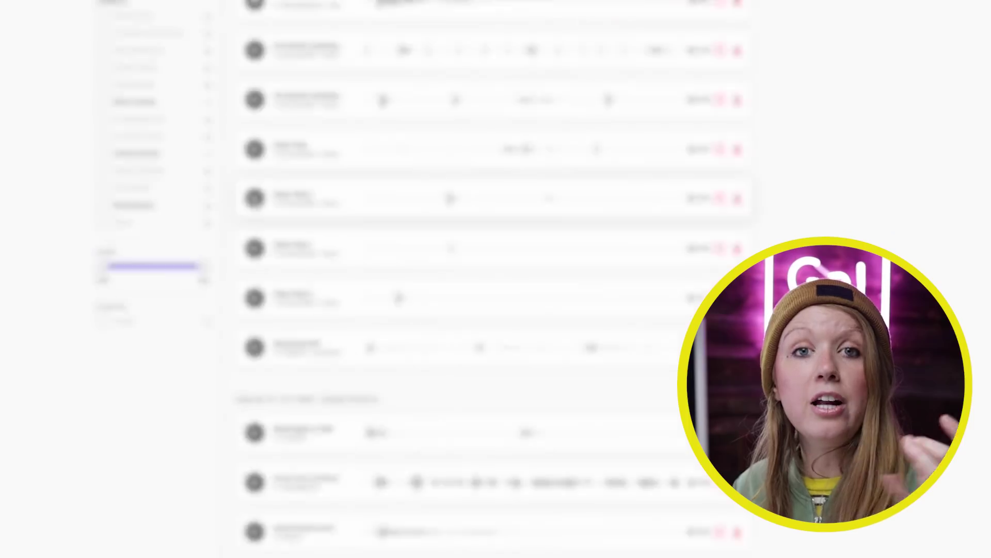
{"action": "left_click", "coordinate": [254, 199]}
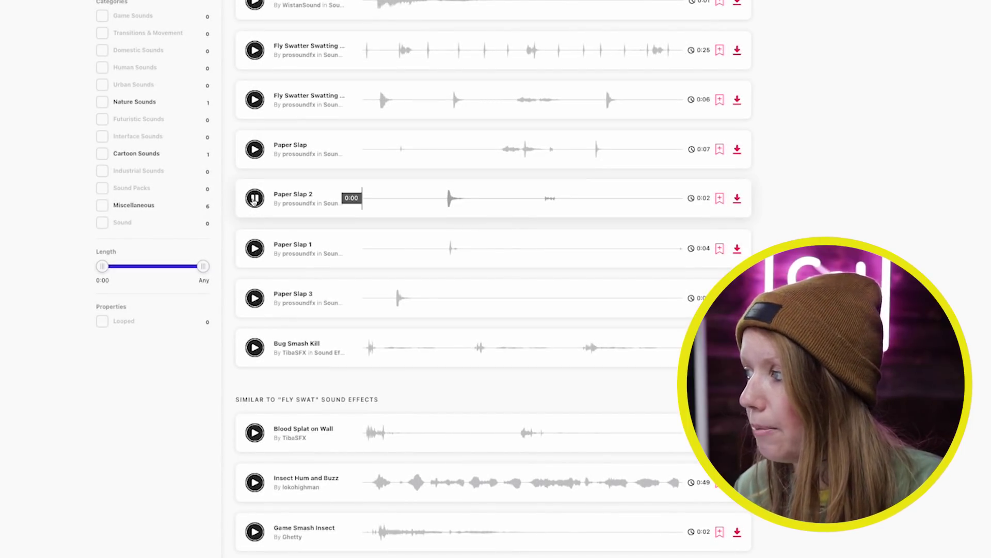
{"action": "left_click", "coordinate": [255, 248]}
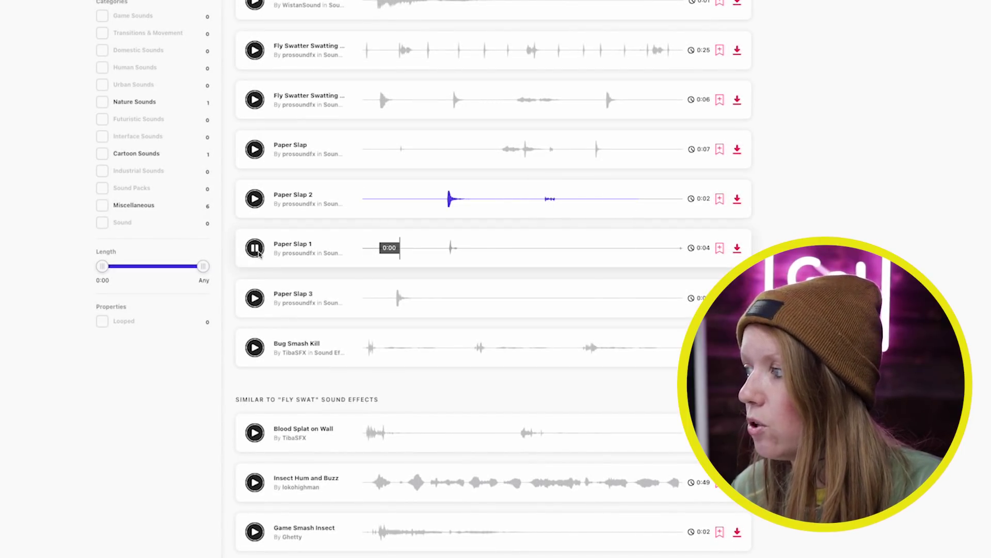
{"action": "left_click", "coordinate": [255, 250]}
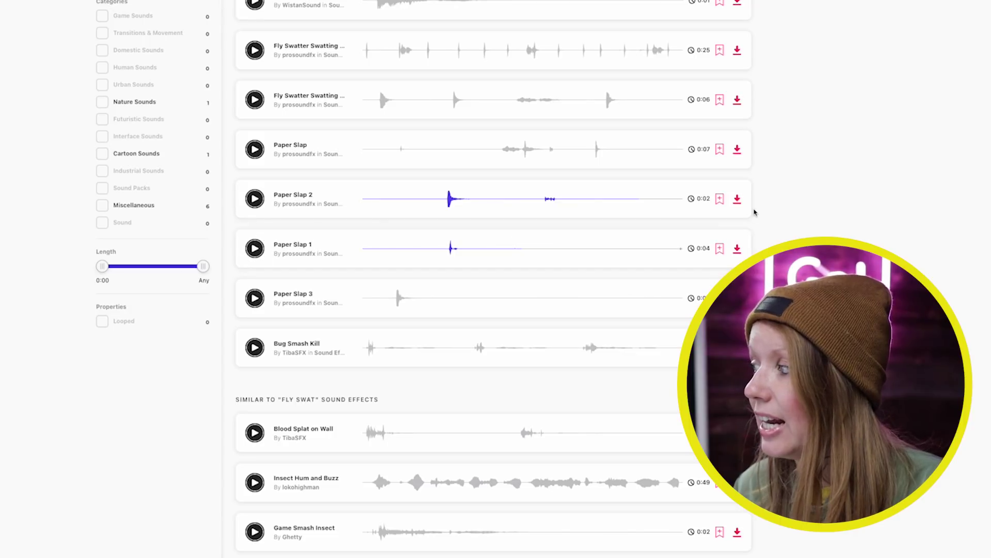
{"action": "left_click", "coordinate": [739, 200]}
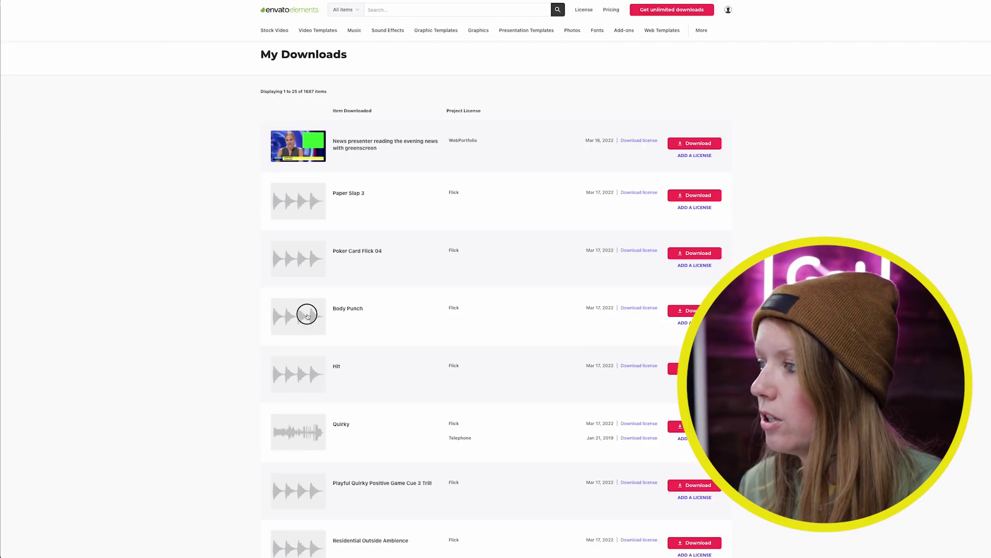
- Open the Body Punch sound effect from My Downloads and preview its audio
{"action": "left_click", "coordinate": [306, 315]}
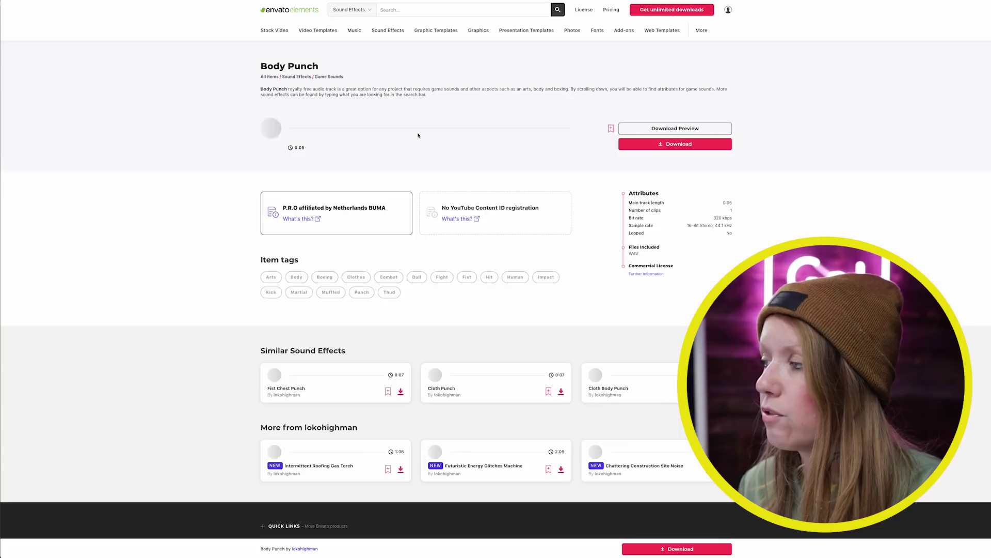
{"action": "left_click", "coordinate": [274, 134]}
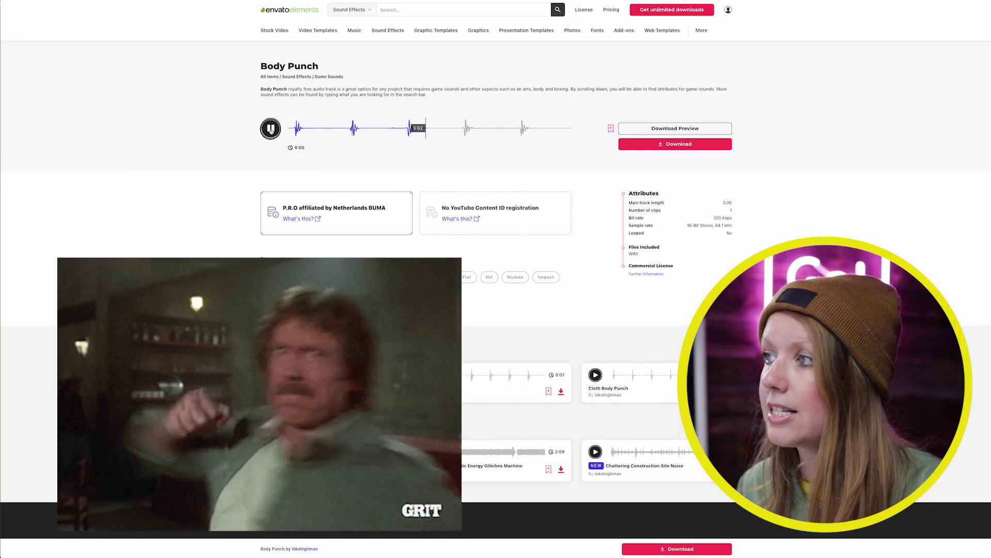
{"action": "left_click", "coordinate": [270, 130]}
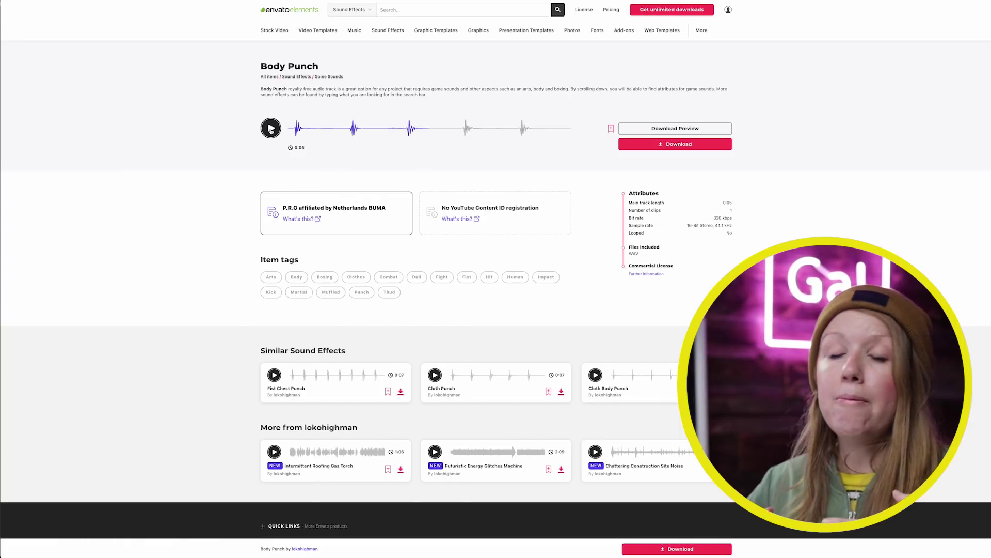